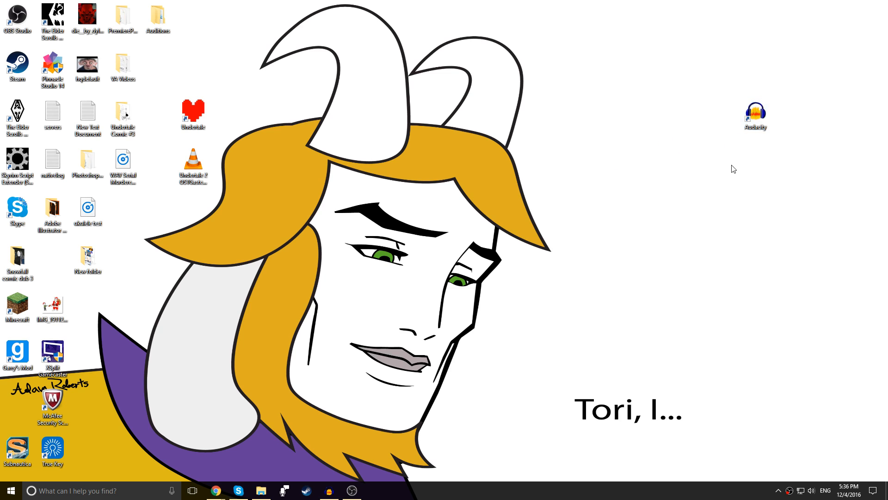
# Open Audacity and record a spoken clip about 9.75 seconds long on a new stereo track
pyautogui.doubleClick(758, 120)
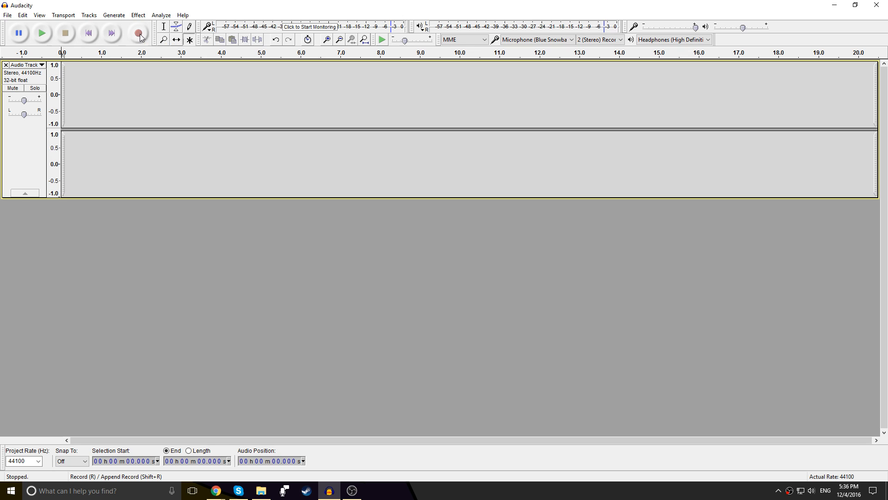
pyautogui.click(139, 34)
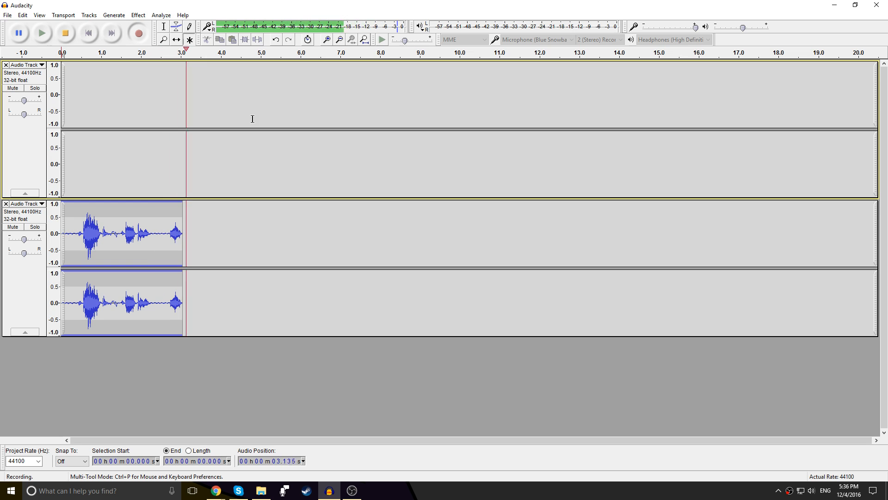
pyautogui.click(66, 33)
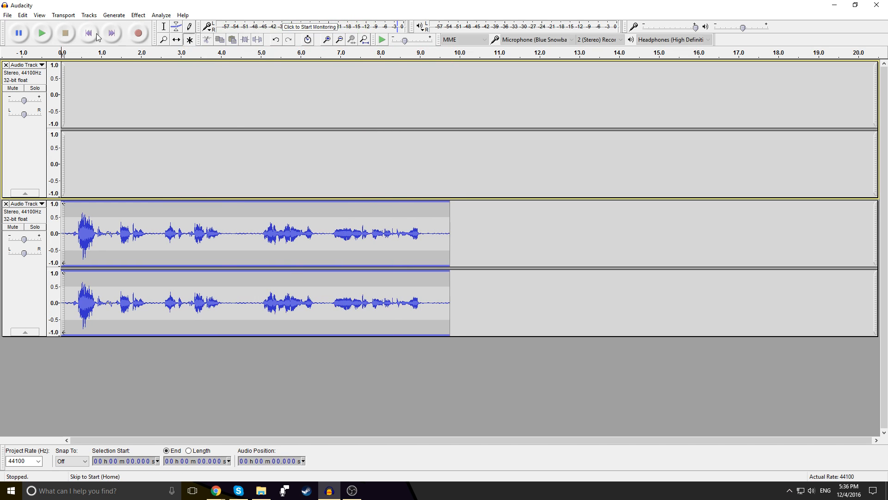
# Play back the recorded voice clip, place the cursor at points along it, and return playback to the start
pyautogui.click(42, 33)
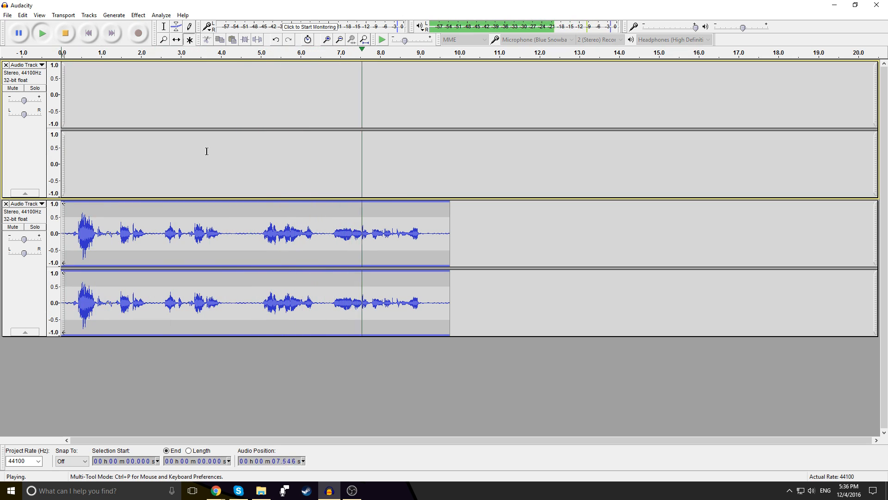
pyautogui.click(92, 226)
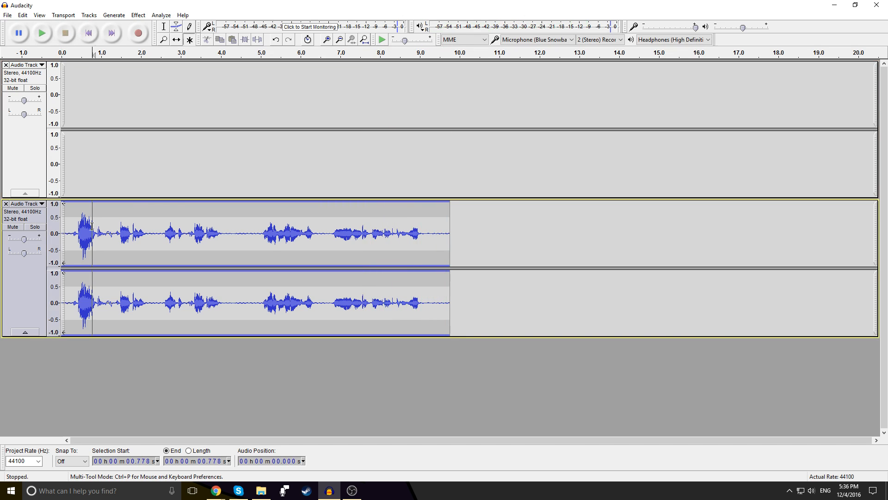
pyautogui.click(178, 234)
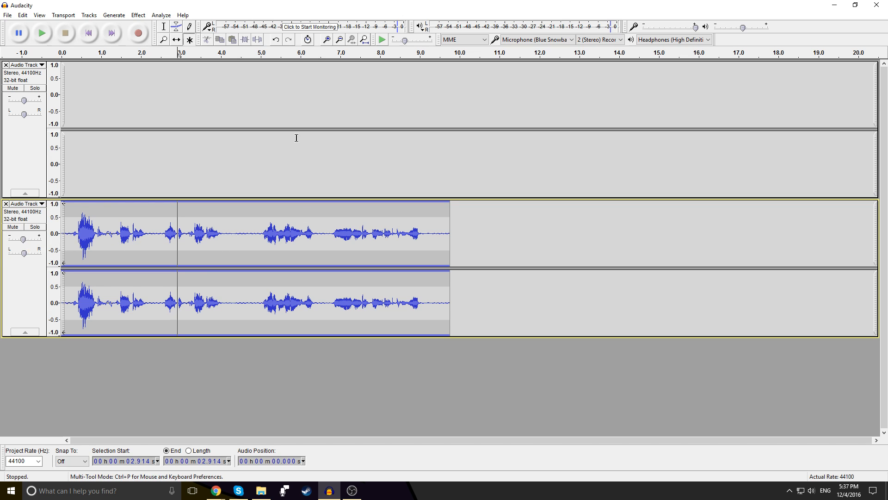
pyautogui.press('space')
pyautogui.click(65, 35)
pyautogui.click(88, 34)
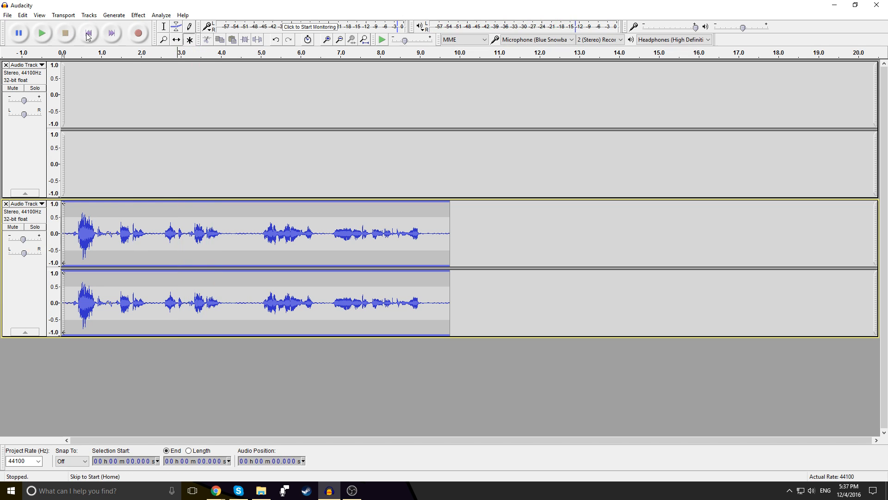
# Select the entire recorded clip and lower its pitch with Change Pitch at a percent change of -20
pyautogui.doubleClick(244, 234)
pyautogui.doubleClick(248, 234)
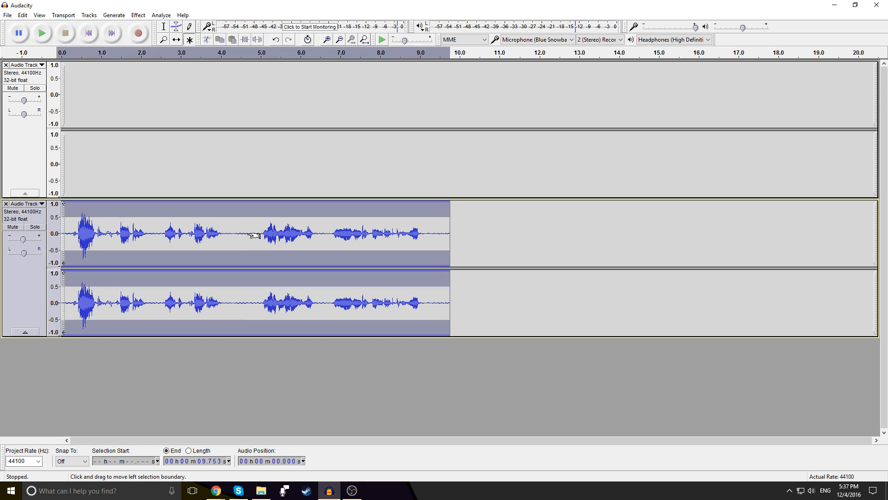
pyautogui.doubleClick(247, 234)
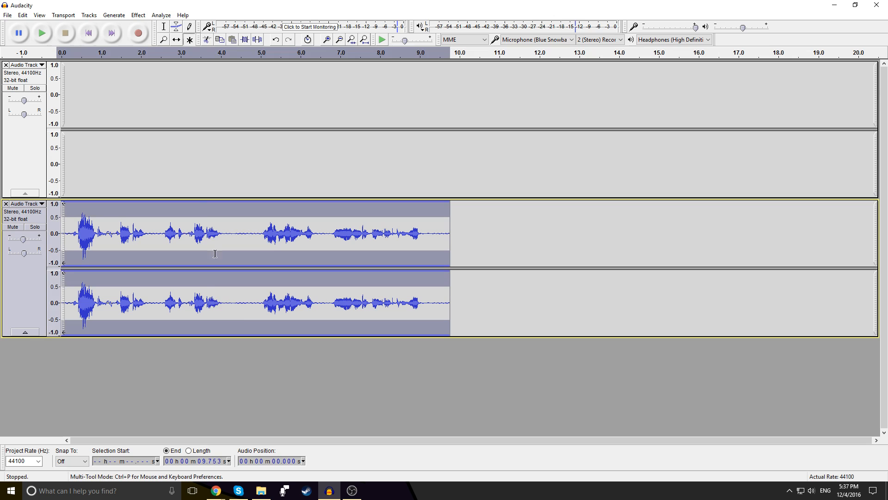
pyautogui.click(118, 16)
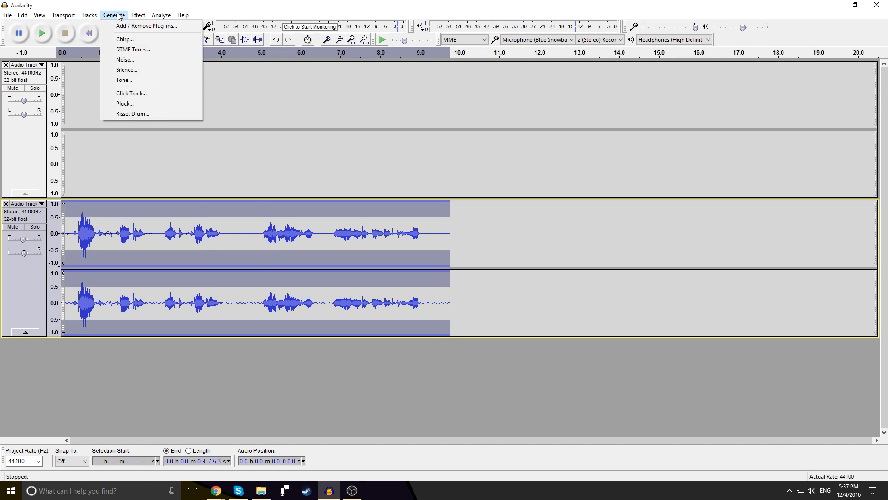
pyautogui.moveTo(139, 14)
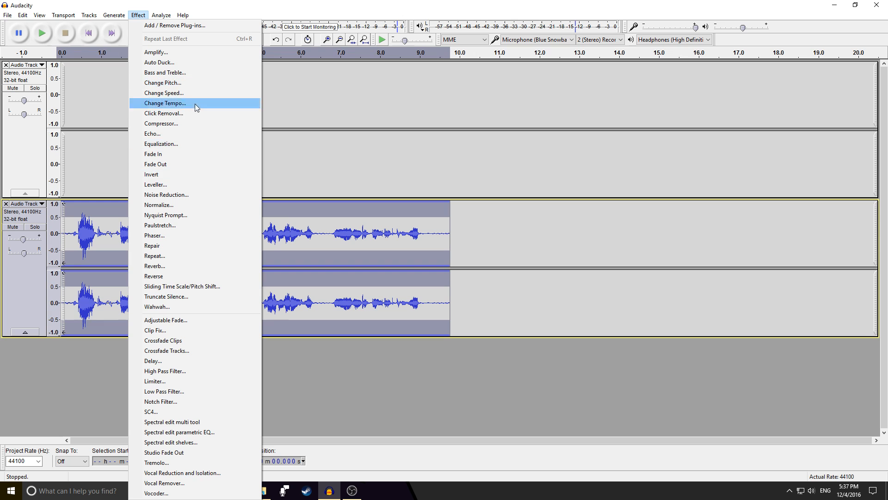
pyautogui.click(194, 85)
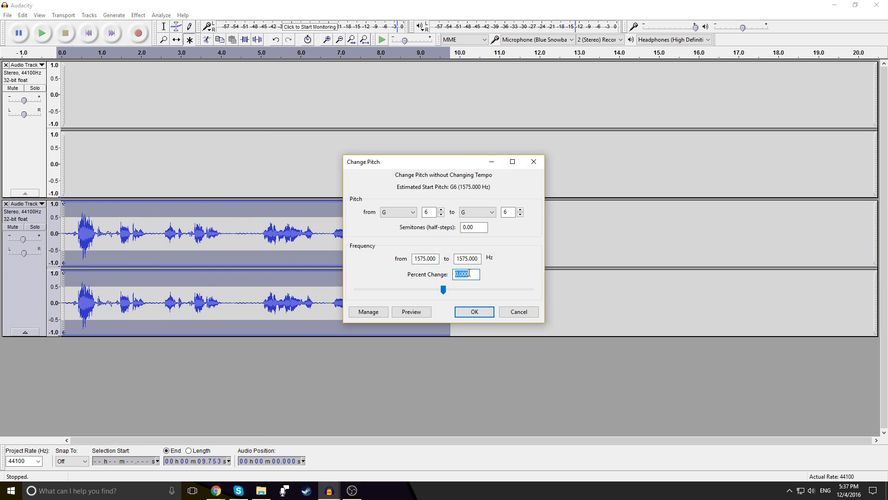
pyautogui.write('-20')
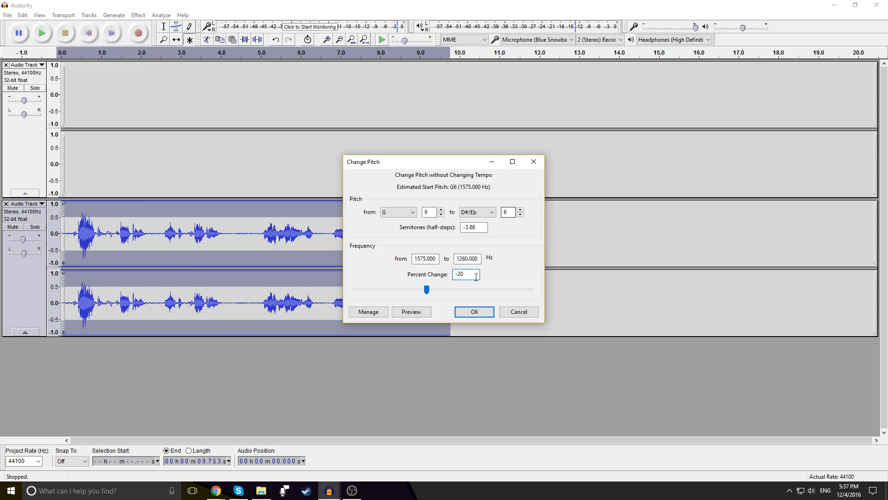
pyautogui.click(481, 316)
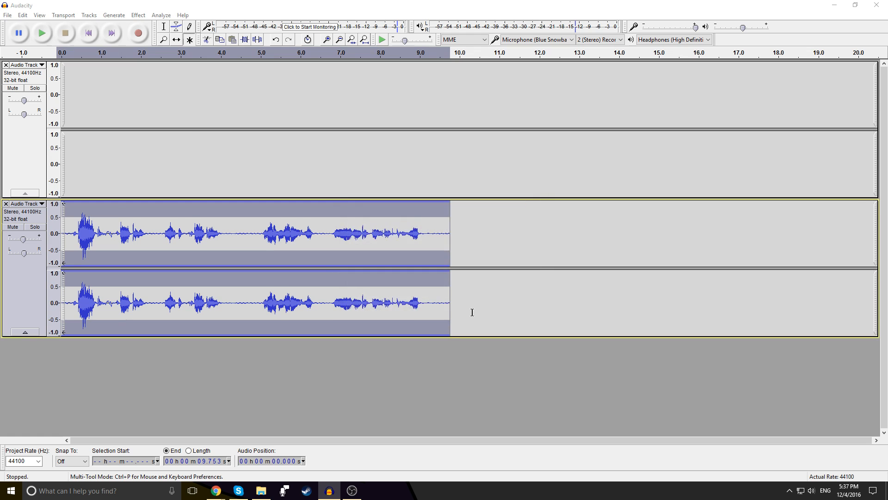
# Play back the pitch-shifted clip from the beginning and stop near its end
pyautogui.click(164, 245)
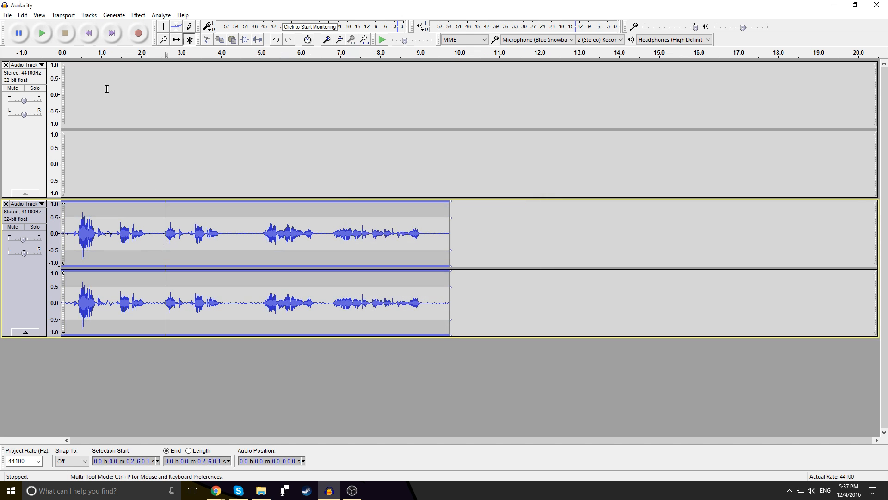
pyautogui.click(47, 36)
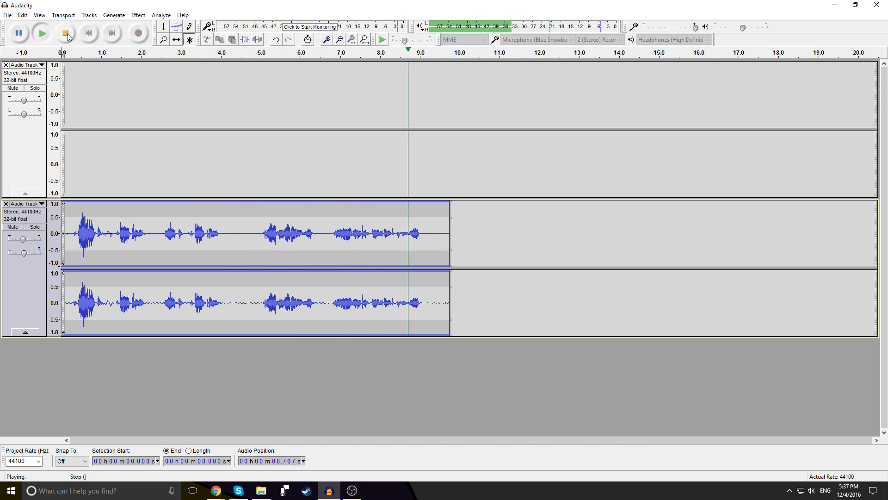
pyautogui.click(67, 36)
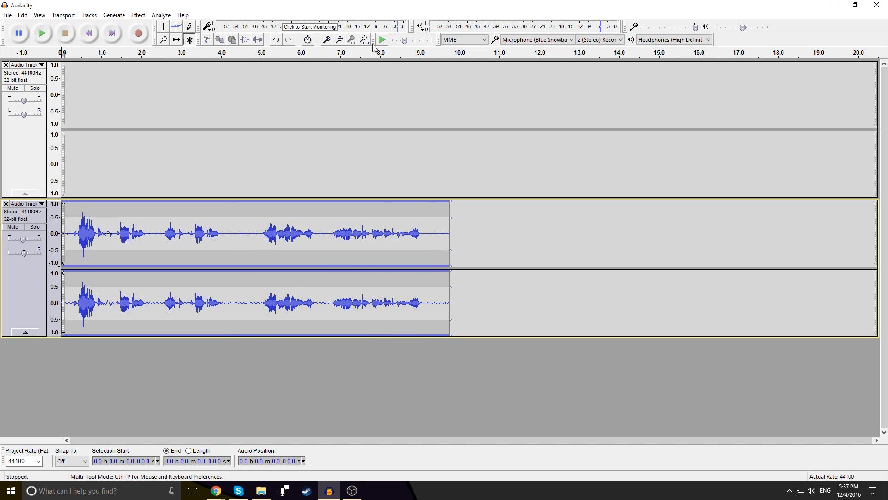
# Switch to the Selection tool and place the cursor in the recorded track at about 2.83 seconds
pyautogui.click(324, 41)
pyautogui.click(297, 248)
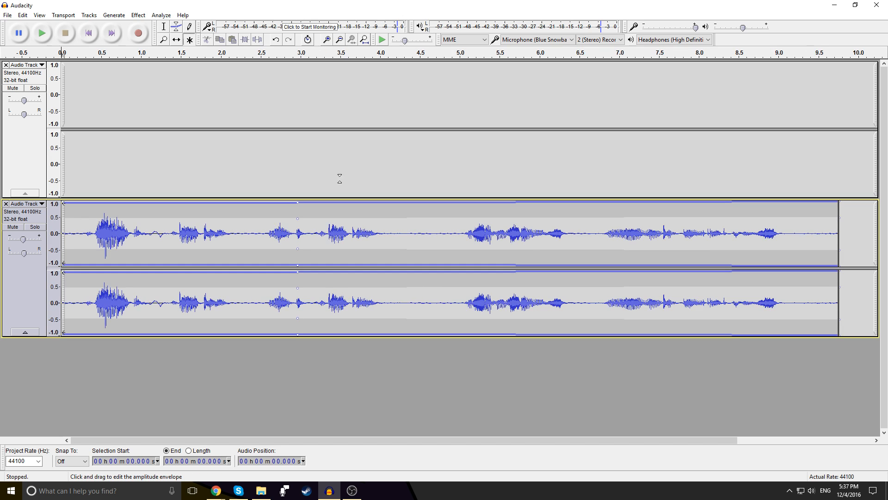
pyautogui.click(306, 184)
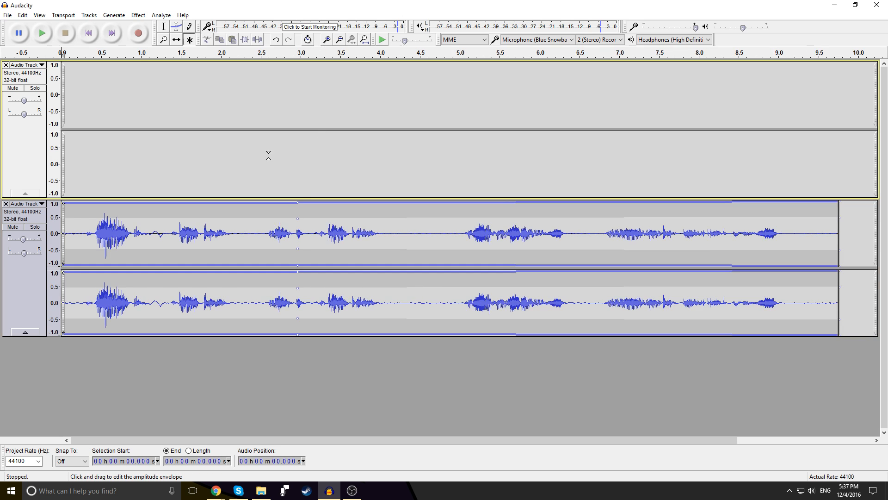
pyautogui.click(163, 28)
pyautogui.click(286, 245)
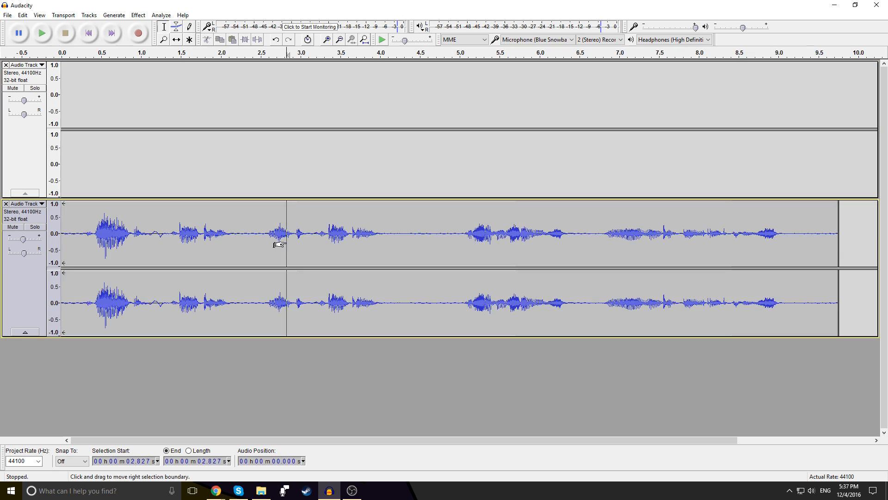
pyautogui.click(421, 233)
pyautogui.moveTo(400, 233); pyautogui.dragTo(453, 240)
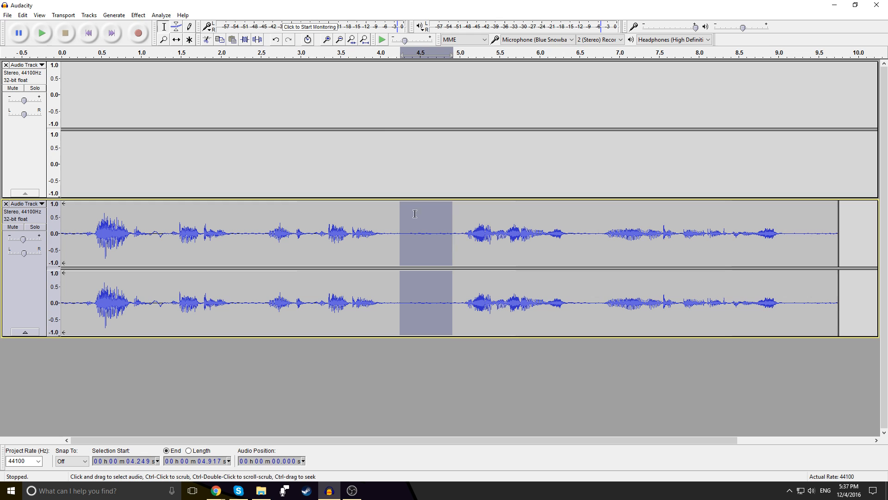
pyautogui.click(327, 40)
pyautogui.click(445, 238)
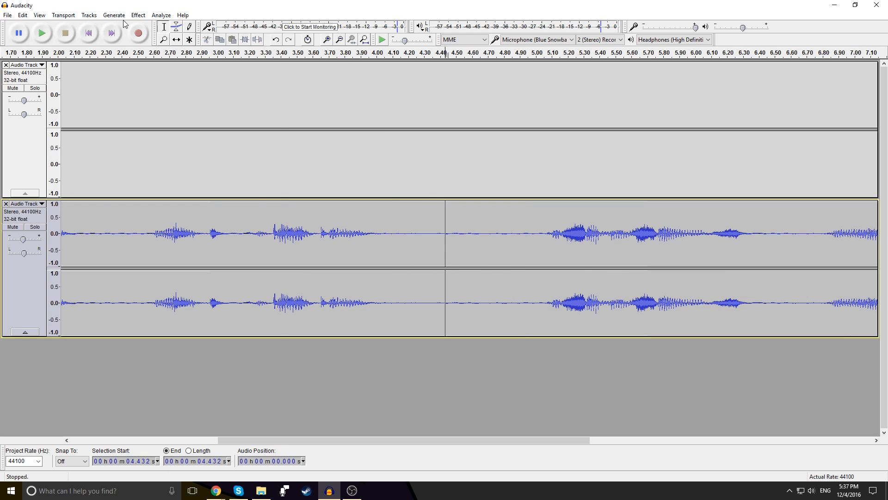
pyautogui.click(138, 14)
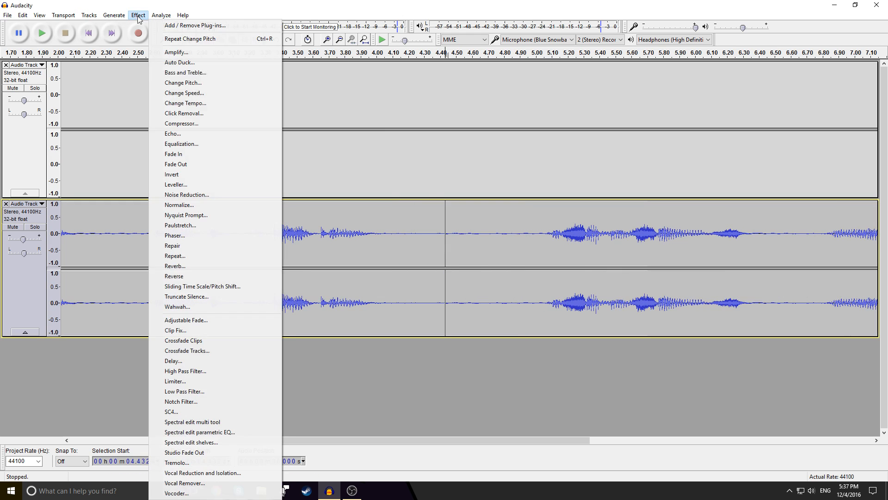
pyautogui.click(212, 193)
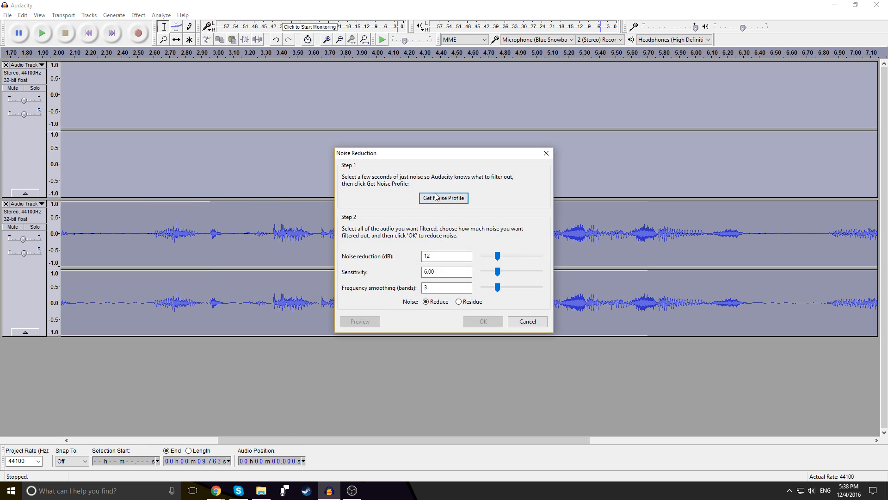
pyautogui.click(520, 321)
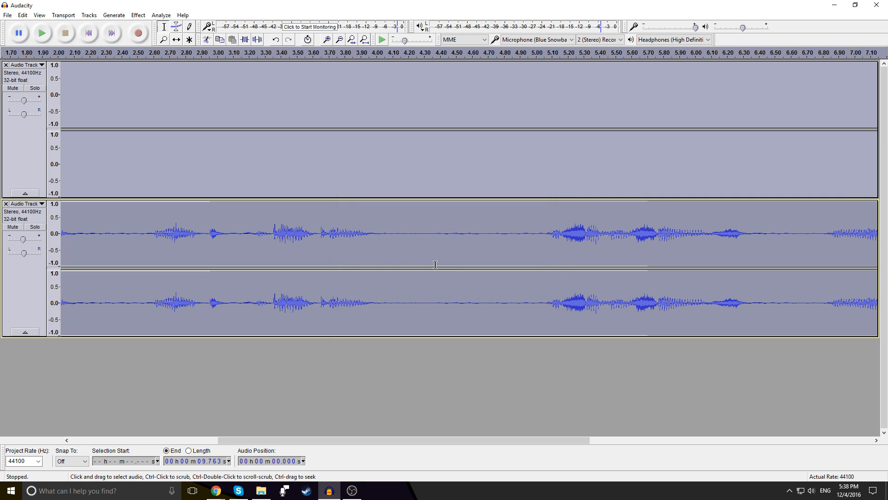
# Capture a Noise Reduction profile from the quiet gap between about 2.13 and 2.59 seconds in the recorded track
pyautogui.click(369, 236)
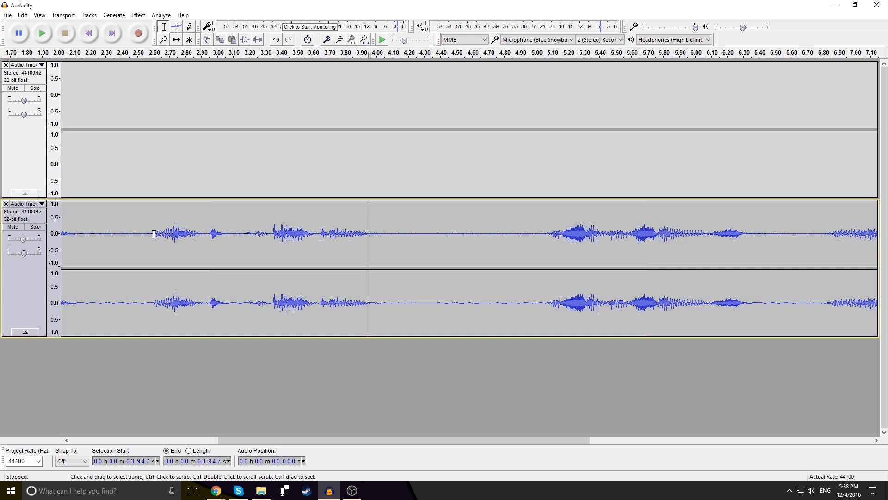
pyautogui.moveTo(151, 233); pyautogui.dragTo(61, 237)
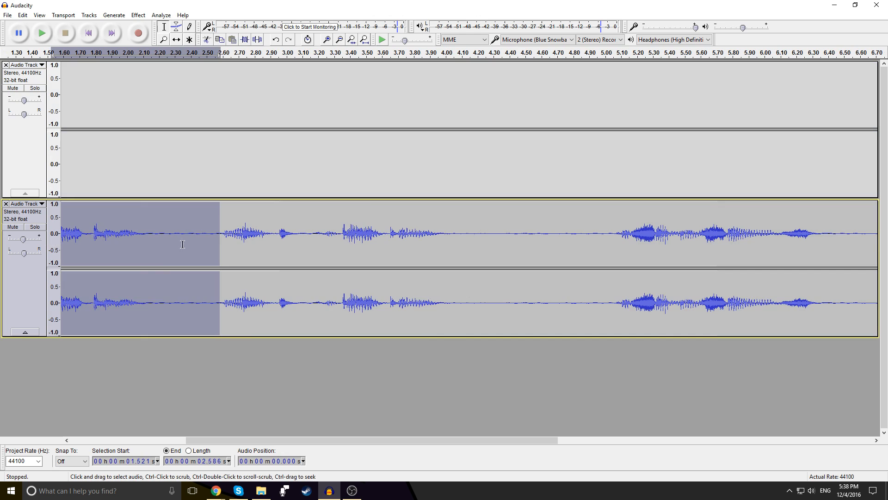
pyautogui.click(178, 237)
pyautogui.moveTo(165, 234); pyautogui.dragTo(220, 235)
pyautogui.click(141, 14)
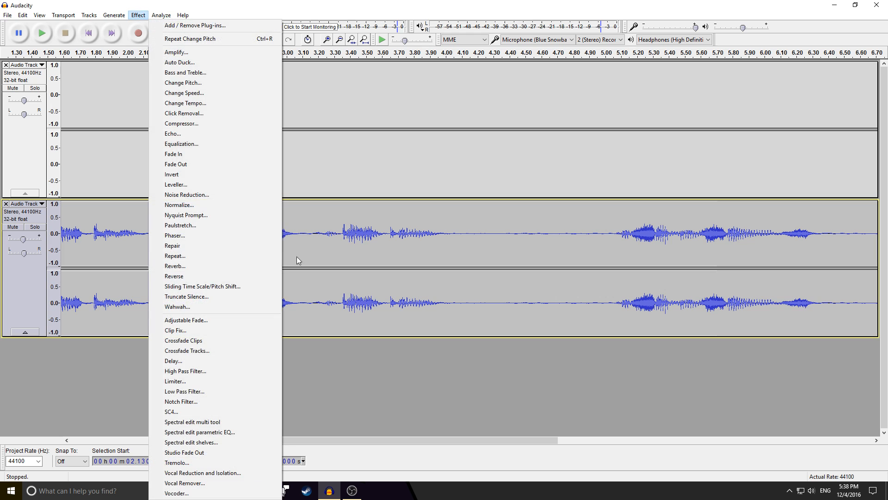
pyautogui.click(220, 198)
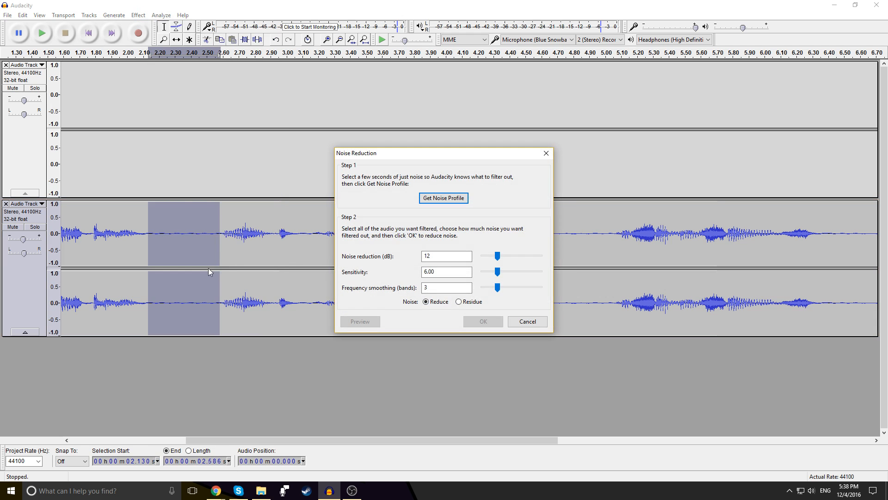
pyautogui.click(454, 198)
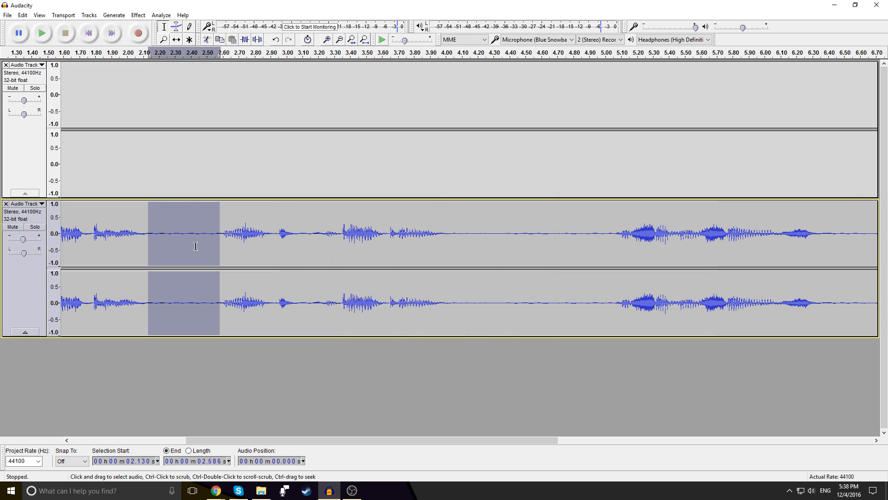
# Apply Noise Reduction to the whole recorded clip with 12 dB reduction, sensitivity 6.00 and 3 frequency smoothing bands
pyautogui.doubleClick(267, 256)
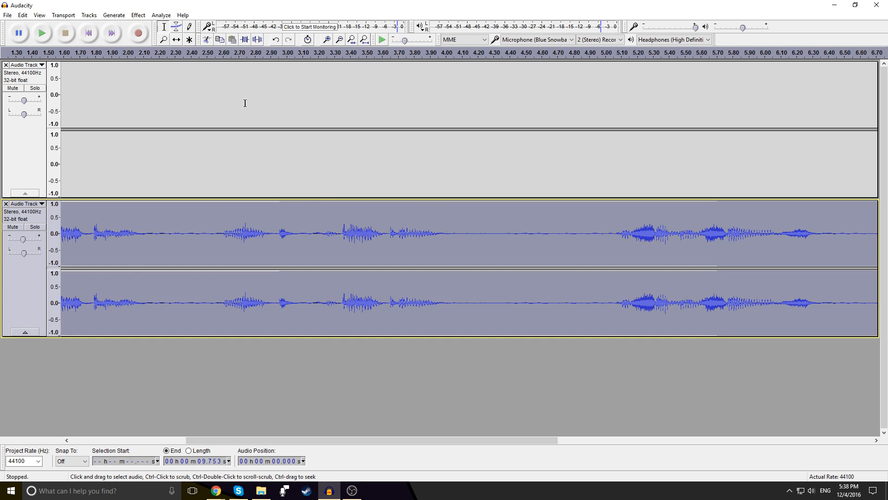
pyautogui.click(139, 15)
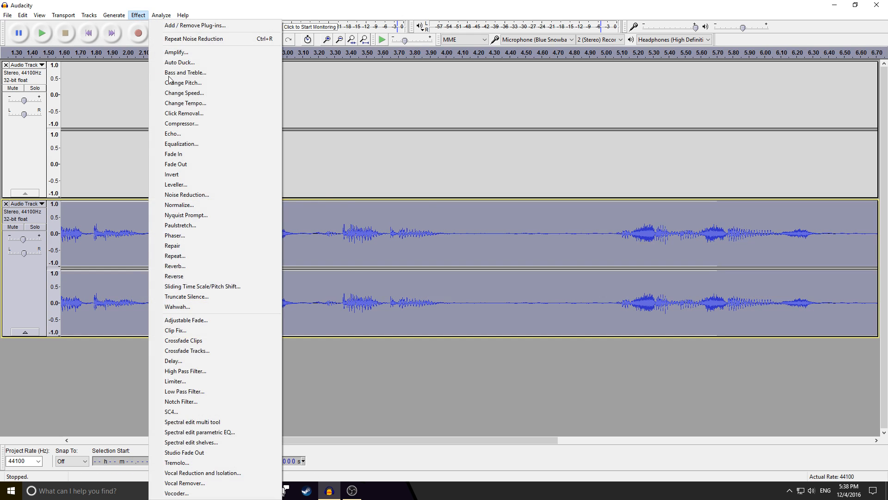
pyautogui.click(232, 196)
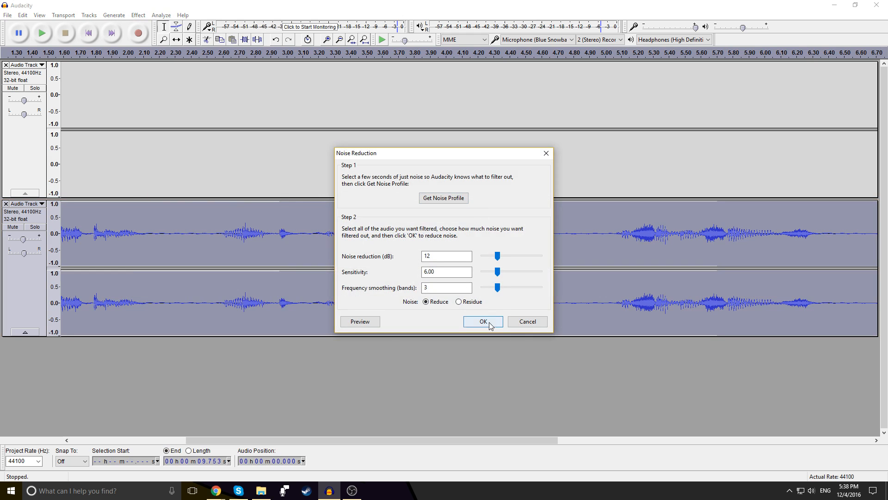
pyautogui.click(490, 324)
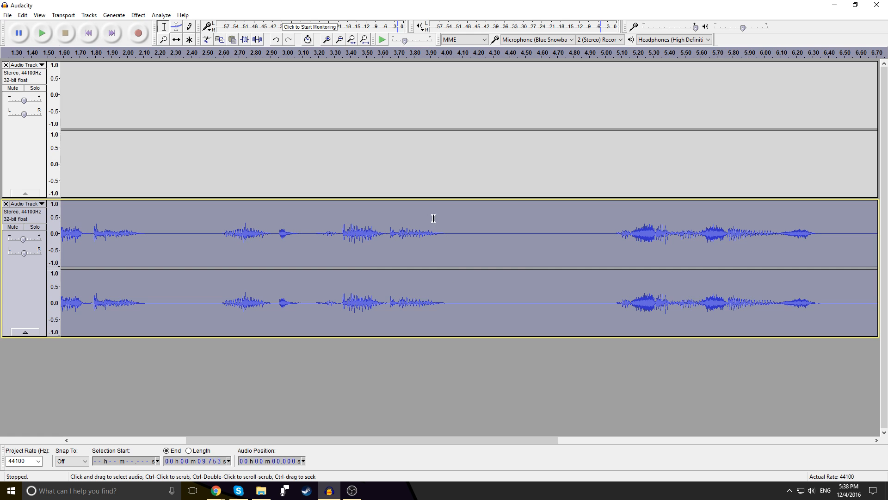
# Select the quiet gap from about 4.00 to 4.83 seconds, and play the noise-reduced clip from the beginning to about 8.6 seconds
pyautogui.moveTo(446, 221); pyautogui.dragTo(578, 238)
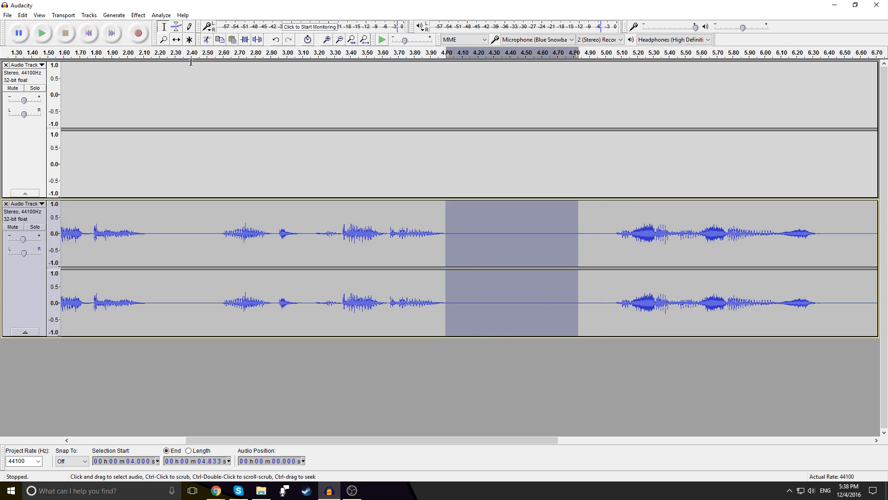
pyautogui.click(88, 33)
pyautogui.click(41, 33)
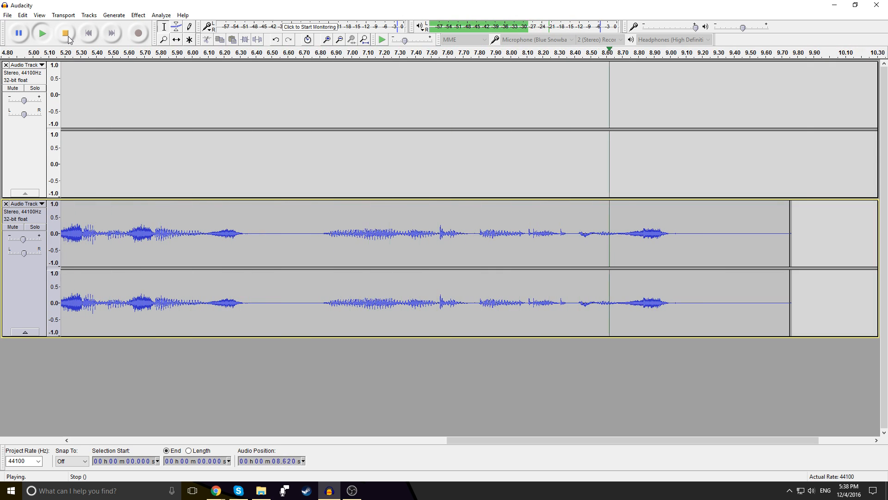
pyautogui.click(68, 36)
# Apply Change Pitch to the whole recorded clip with a percent change of -20
pyautogui.moveTo(463, 438); pyautogui.dragTo(47, 419)
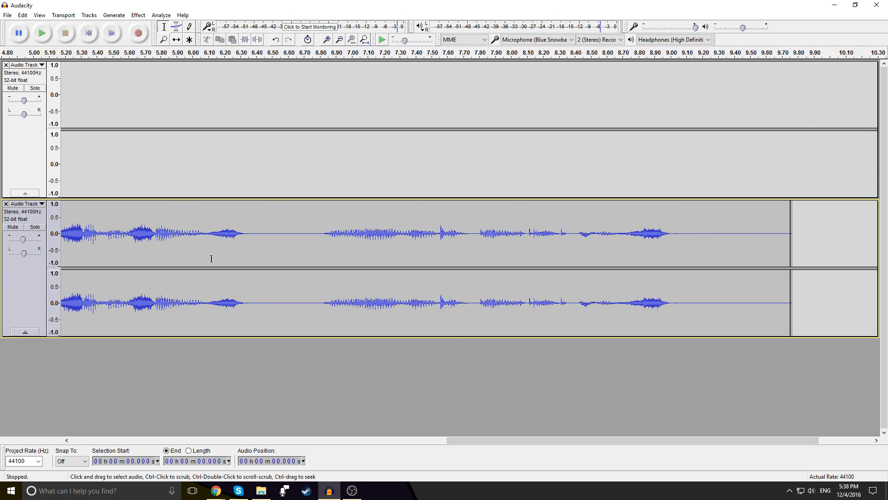
pyautogui.click(345, 42)
pyautogui.click(209, 227)
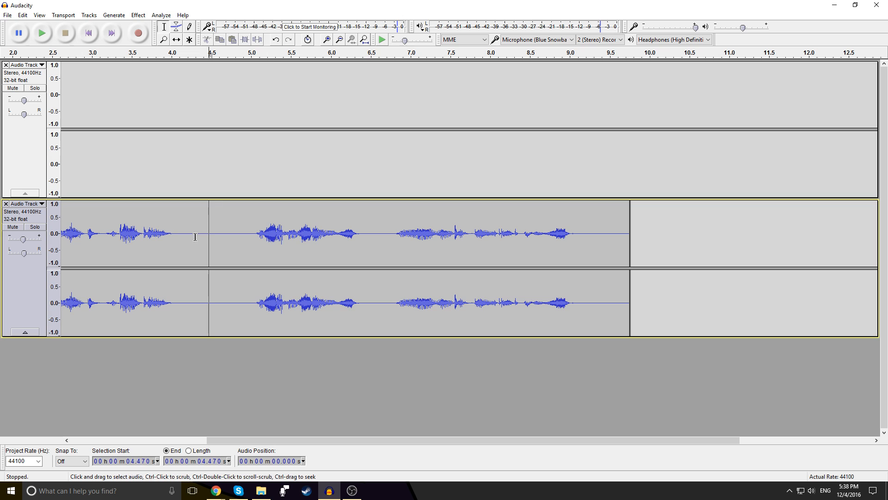
pyautogui.click(339, 40)
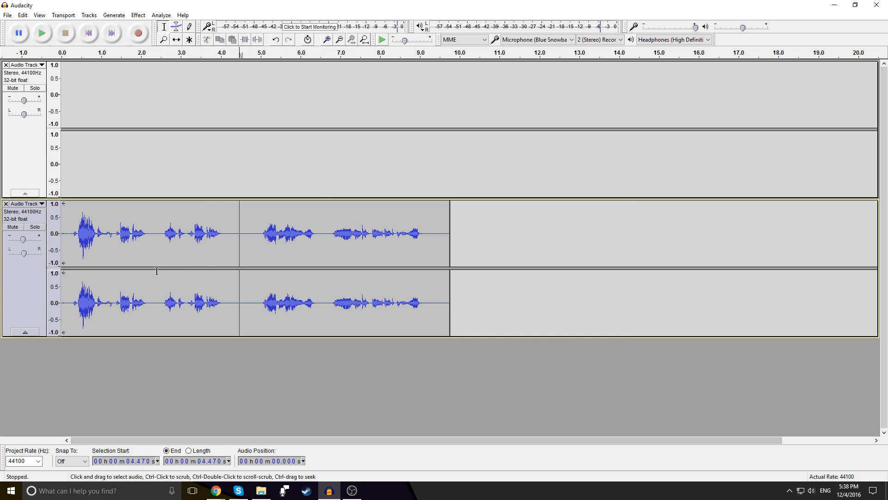
pyautogui.doubleClick(180, 250)
pyautogui.click(139, 15)
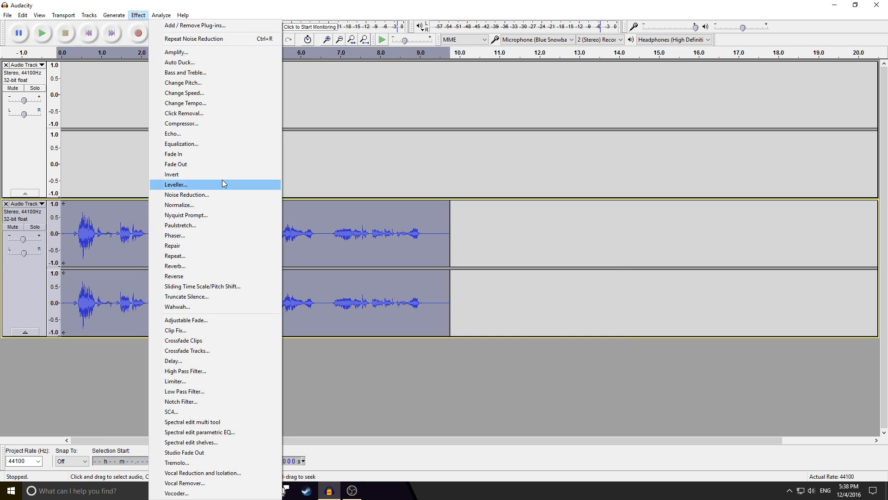
pyautogui.click(219, 85)
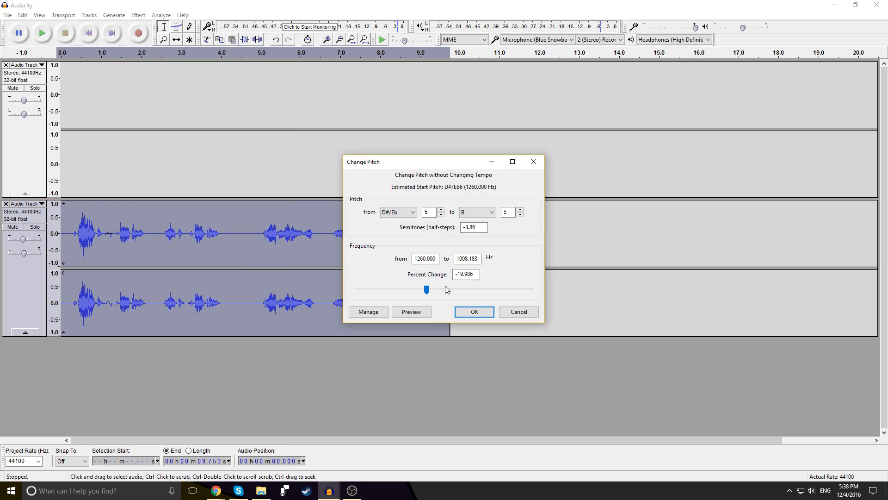
pyautogui.press('BackSpace')
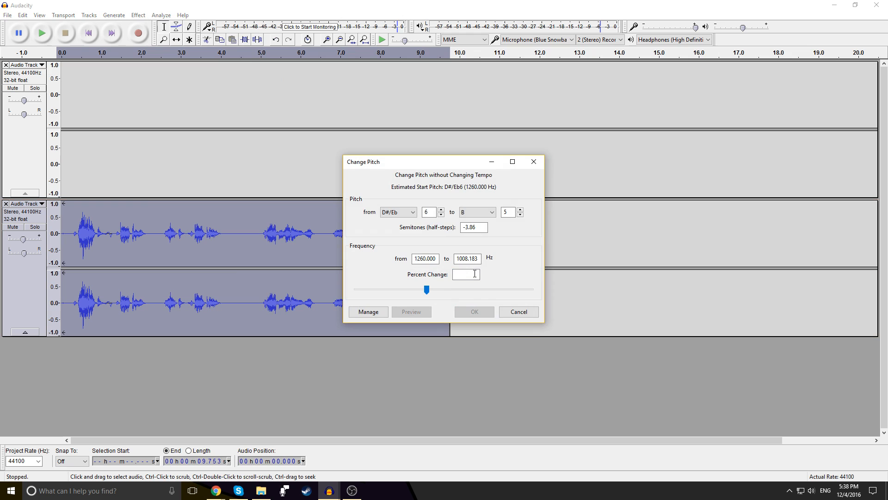
pyautogui.write('-20')
pyautogui.click(475, 311)
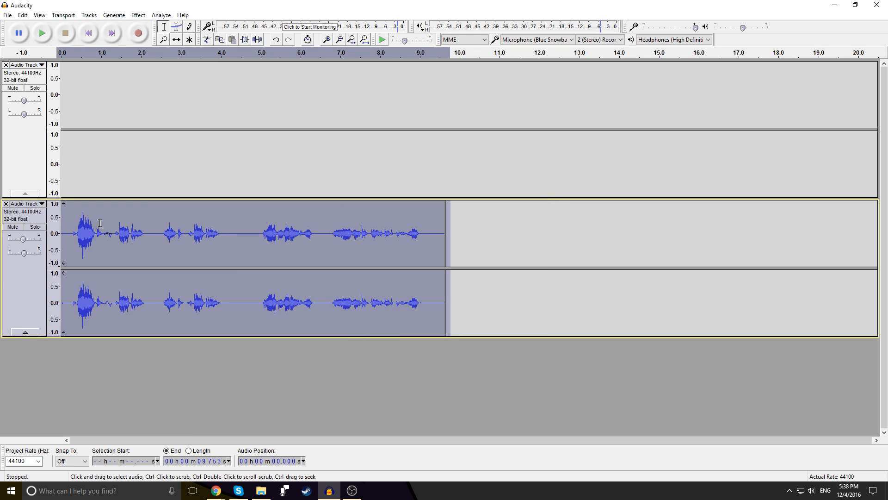
# Play the recorded clip from about 0.23 to 8.3 seconds, and place the cursor in its track at about 4.74 seconds
pyautogui.click(70, 225)
pyautogui.click(41, 33)
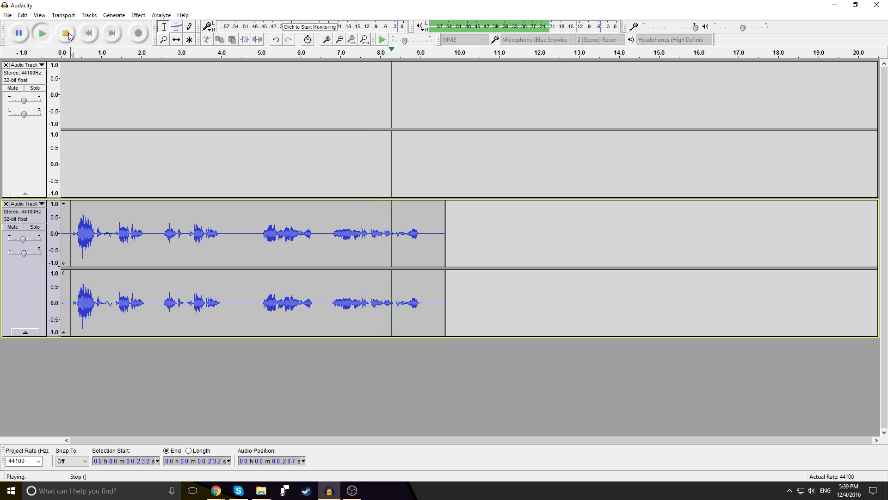
pyautogui.click(69, 36)
pyautogui.press('Home')
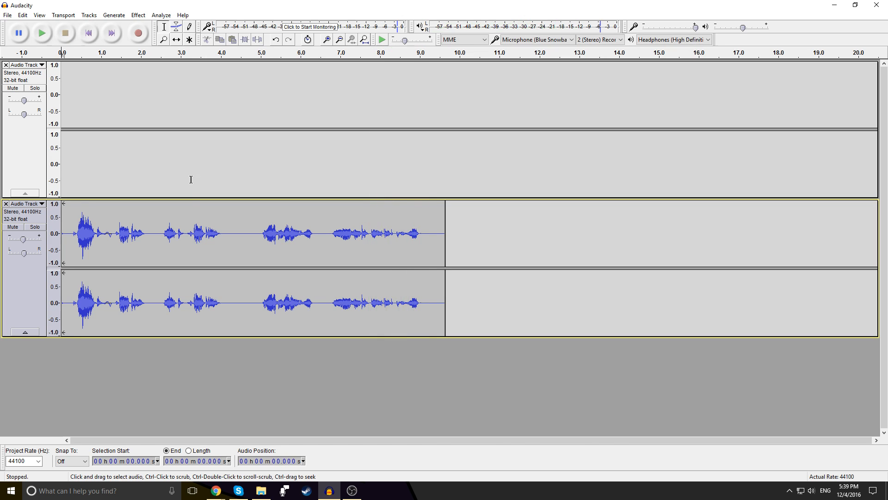
pyautogui.click(251, 229)
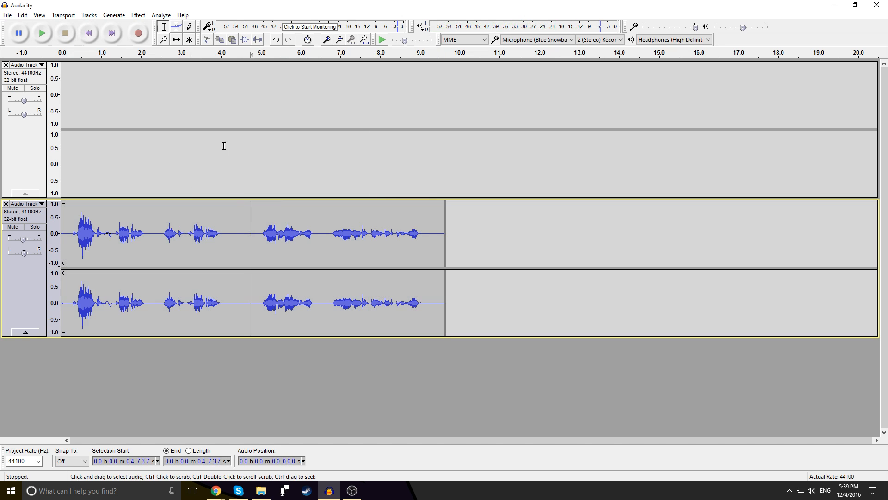
# Import the Undertale 2 Gaster's Theme music file from the desktop as a new track and maximize the project window
pyautogui.moveTo(254, 7); pyautogui.dragTo(506, 47)
pyautogui.click(195, 169)
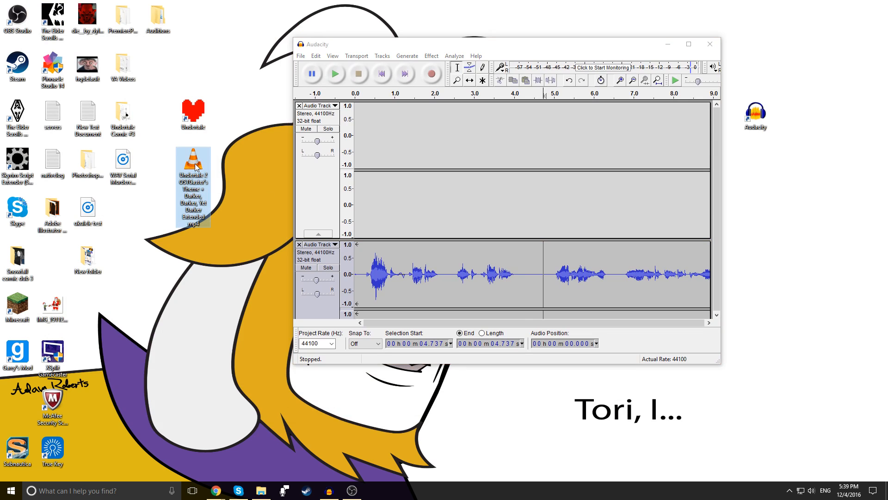
pyautogui.moveTo(196, 167); pyautogui.dragTo(434, 150)
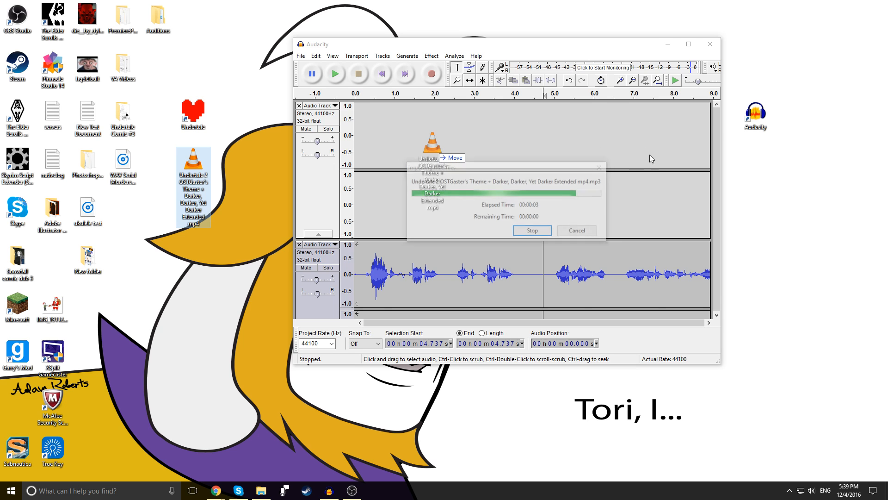
pyautogui.click(688, 44)
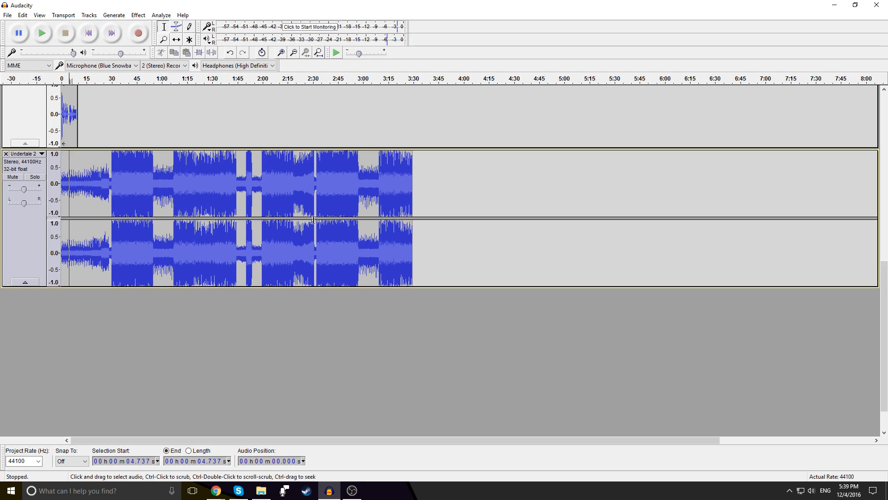
# Lower the music track's gain slightly and play the mix from the beginning to about 11.7 seconds
pyautogui.scroll(-1, 185, 227)
pyautogui.scroll(4, 186, 228)
pyautogui.scroll(-1, 186, 227)
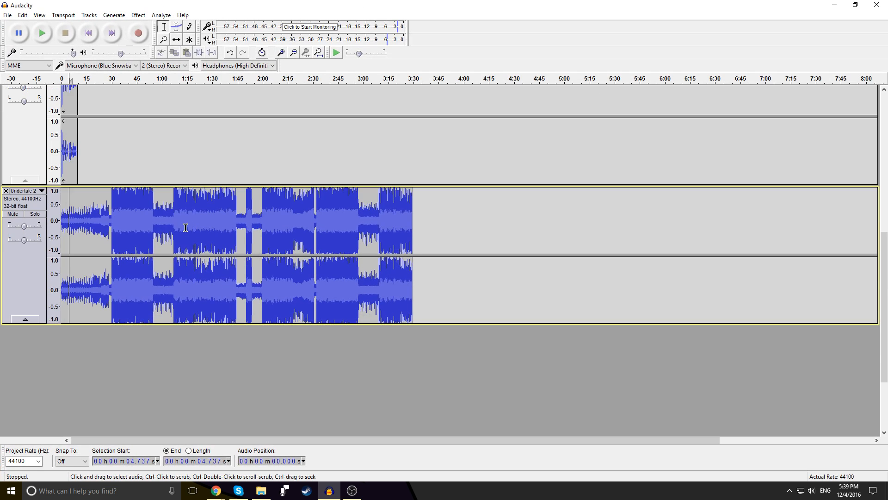
pyautogui.click(281, 53)
pyautogui.scroll(3, 221, 94)
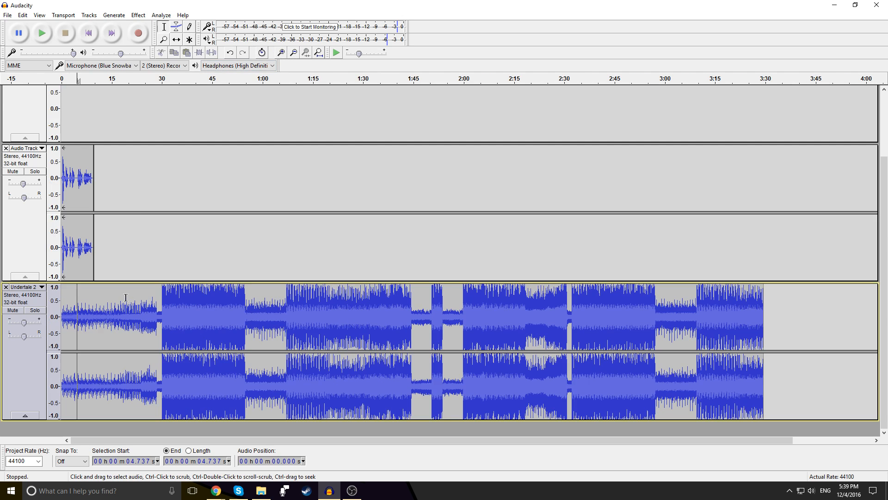
pyautogui.click(280, 53)
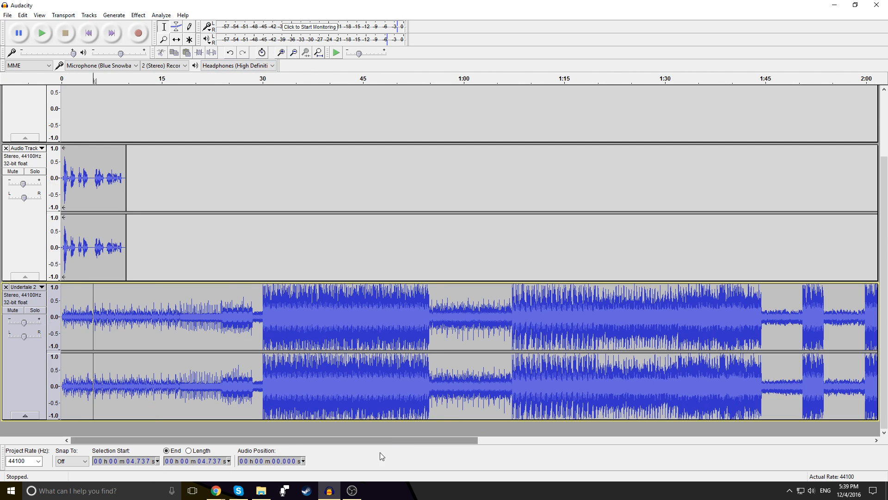
pyautogui.click(49, 34)
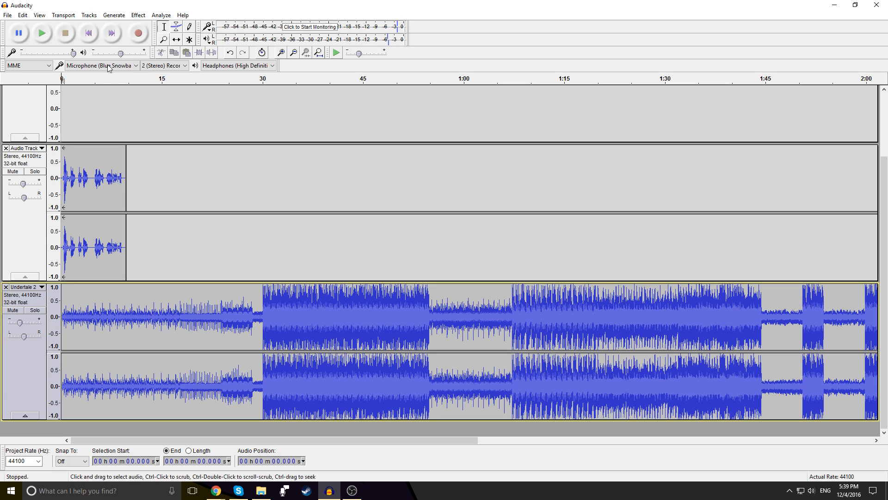
pyautogui.click(43, 33)
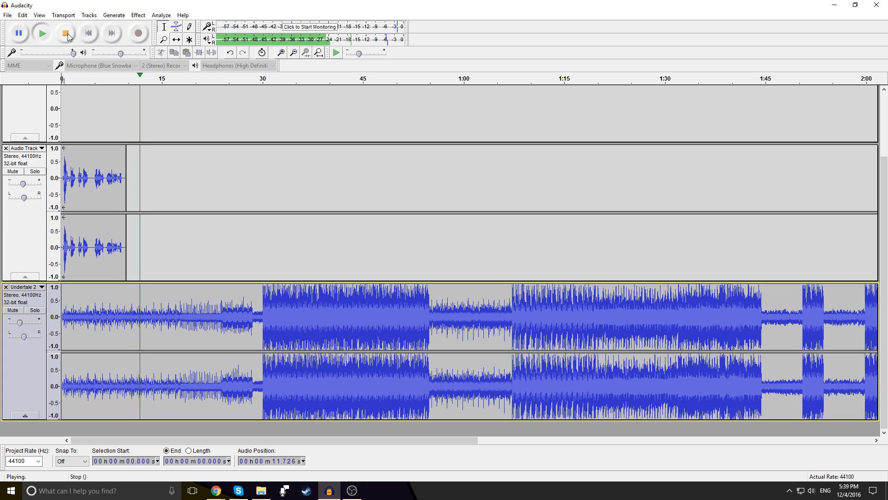
pyautogui.click(67, 36)
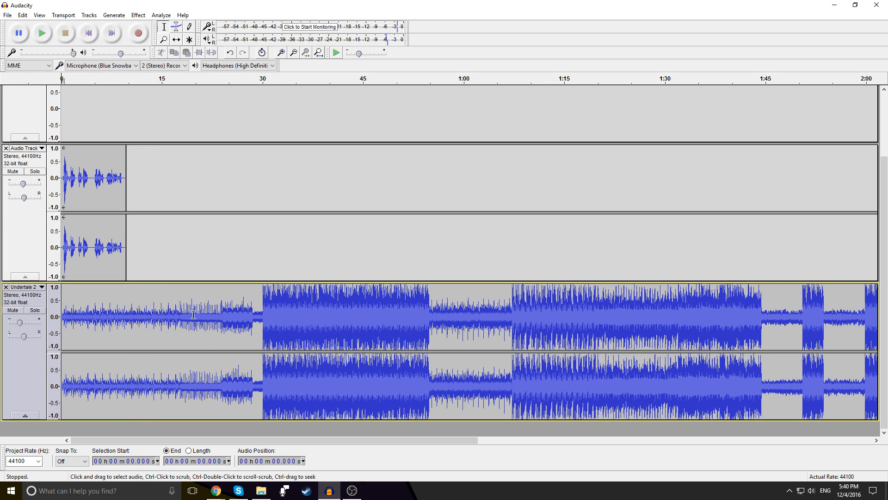
# Delete the music track's audio from about 10.69 seconds through to its end
pyautogui.moveTo(237, 440); pyautogui.dragTo(694, 467)
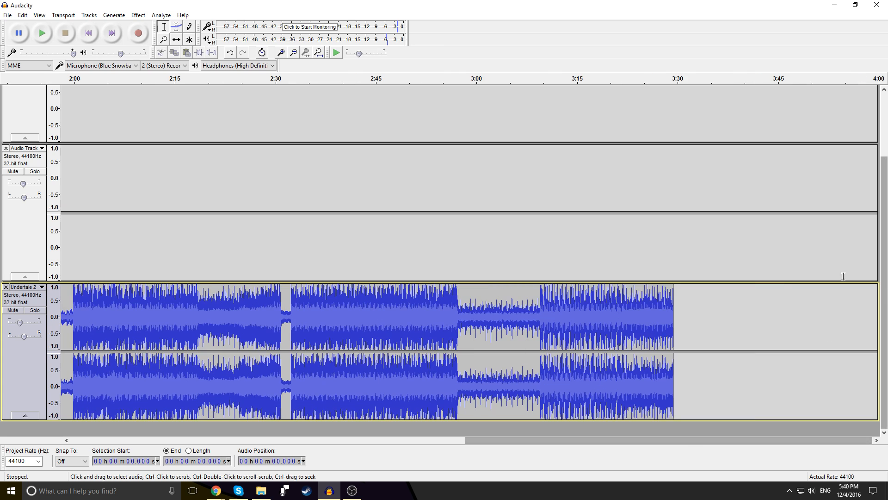
pyautogui.moveTo(750, 323); pyautogui.dragTo(135, 327)
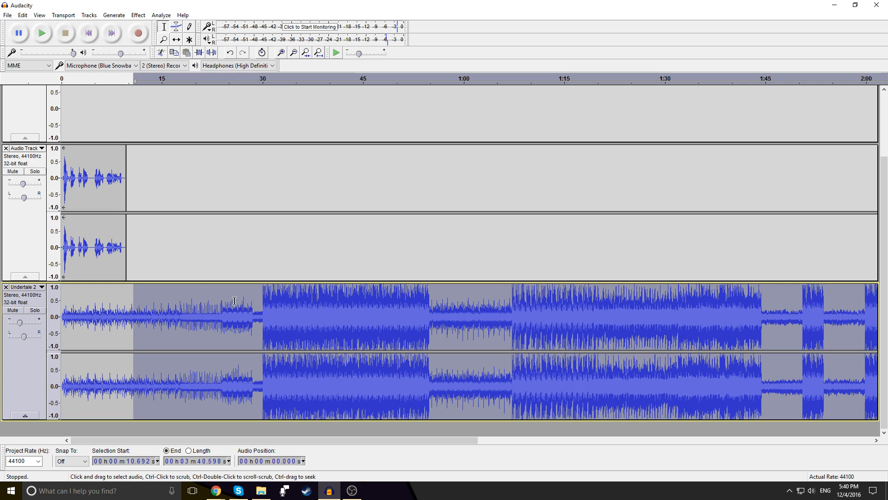
pyautogui.press('Delete')
# Apply Fade Out to the end of the music track, selecting from about 9.24 to 11.52 seconds
pyautogui.moveTo(149, 284); pyautogui.dragTo(122, 288)
pyautogui.click(174, 286)
pyautogui.click(138, 15)
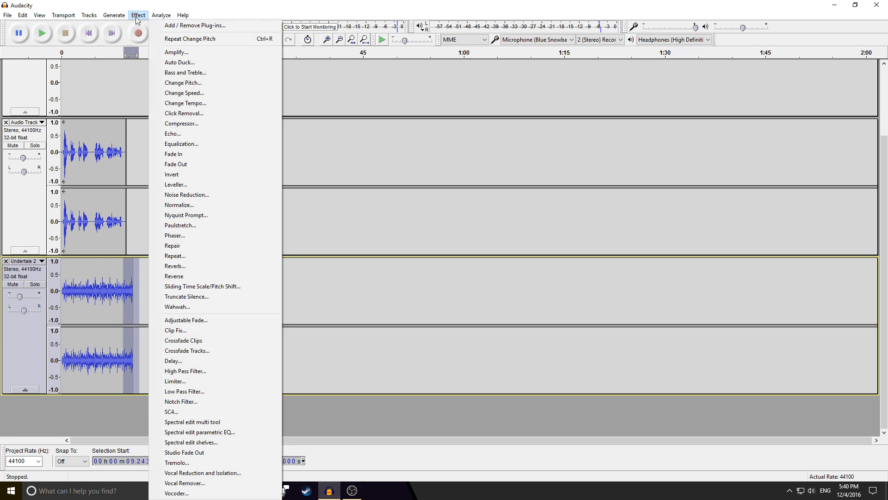
pyautogui.click(198, 158)
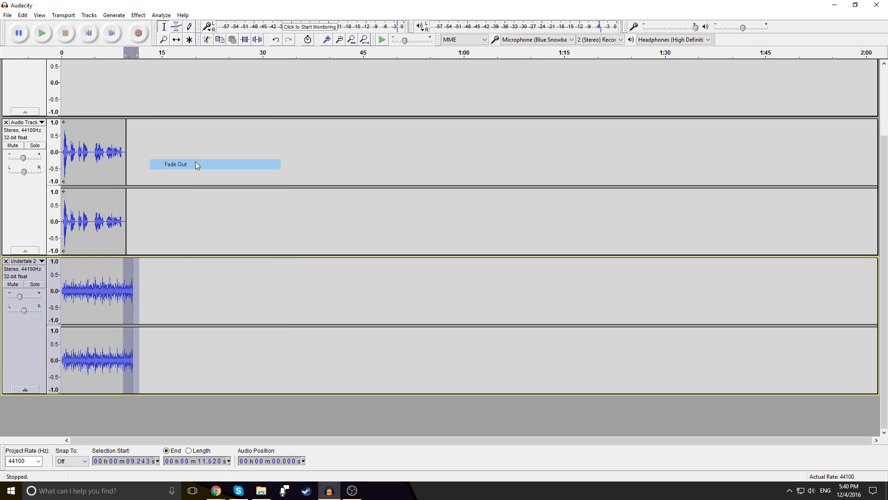
pyautogui.click(180, 293)
# Play the voice and faded music together from the beginning and stop at about 9.7 seconds
pyautogui.click(88, 33)
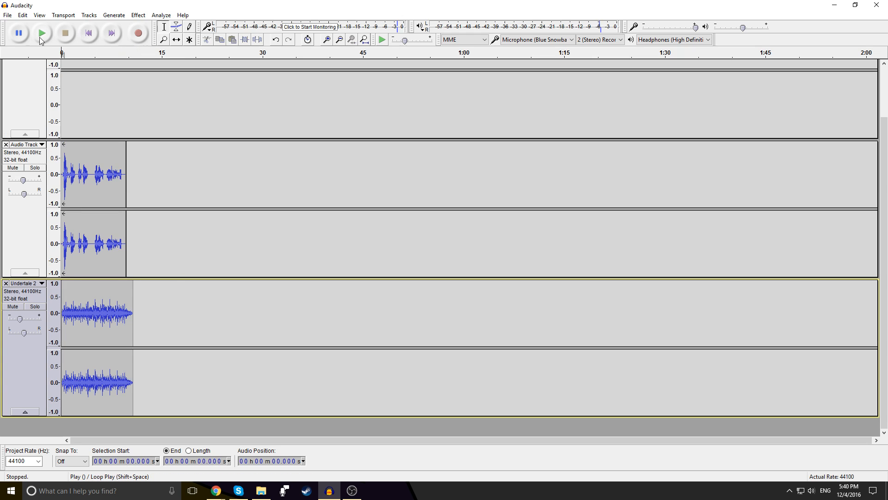
pyautogui.click(41, 33)
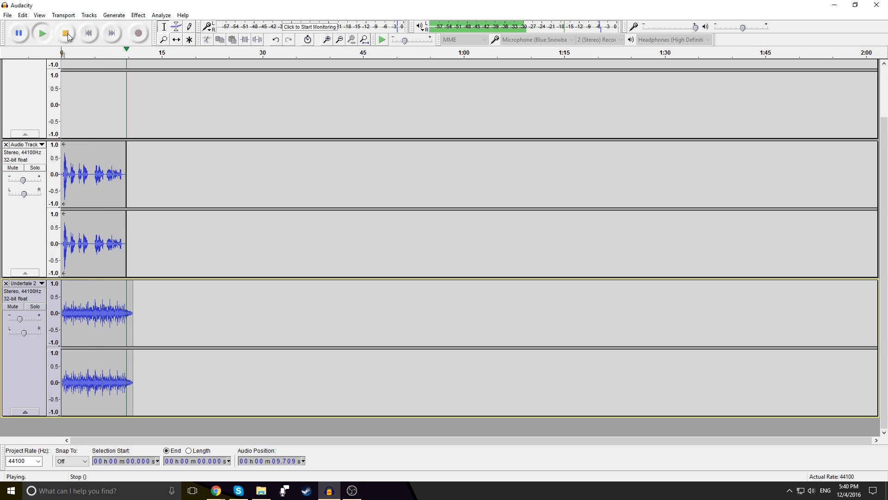
pyautogui.click(68, 34)
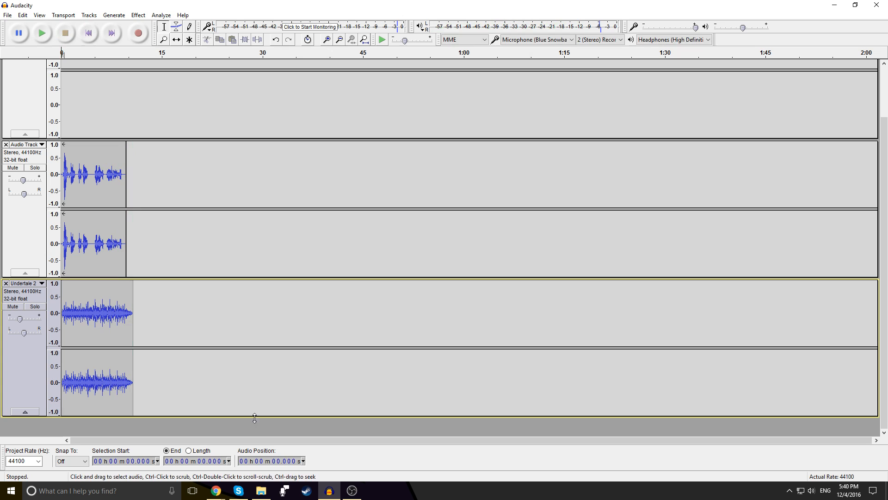
# Apply Reverb to the whole voice clip with room size 75%, pre-delay 10 ms, reverberance 50% and damping 50%
pyautogui.doubleClick(106, 174)
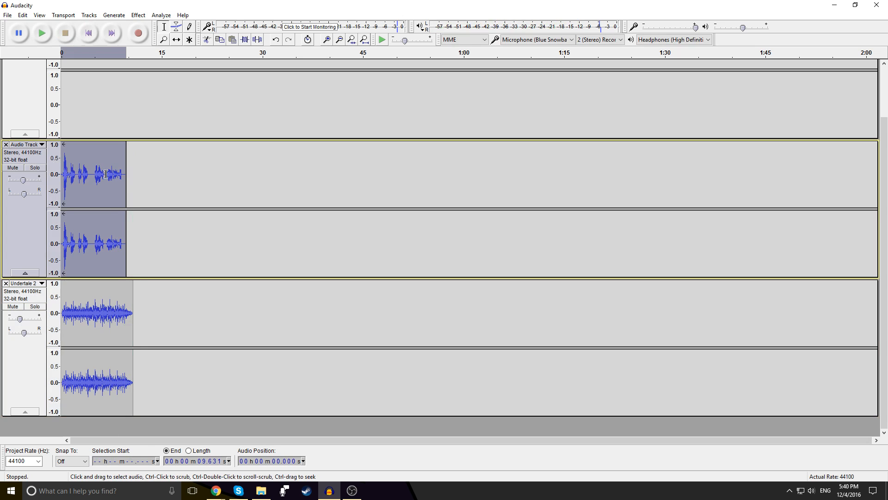
pyautogui.click(163, 245)
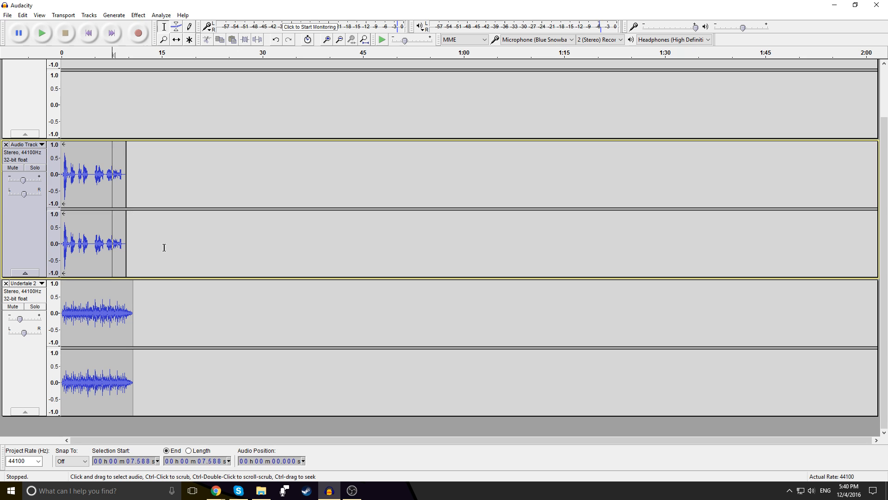
pyautogui.doubleClick(95, 188)
pyautogui.click(114, 16)
pyautogui.moveTo(136, 17)
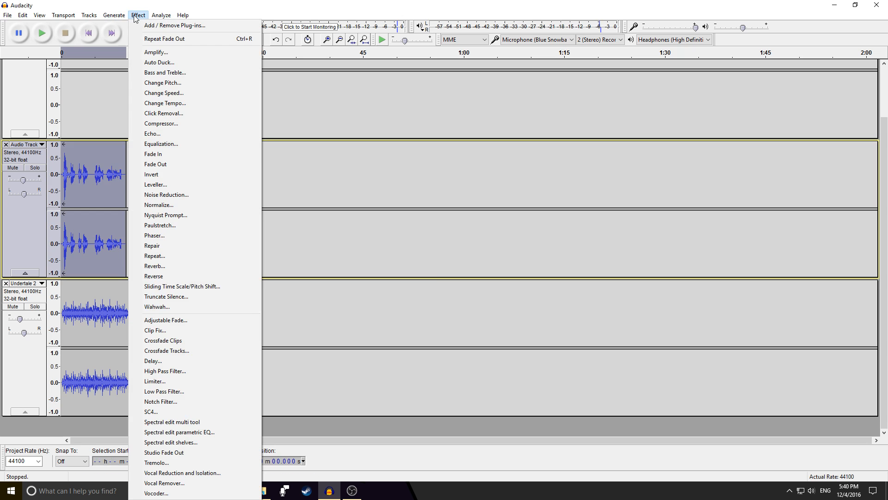
pyautogui.click(168, 268)
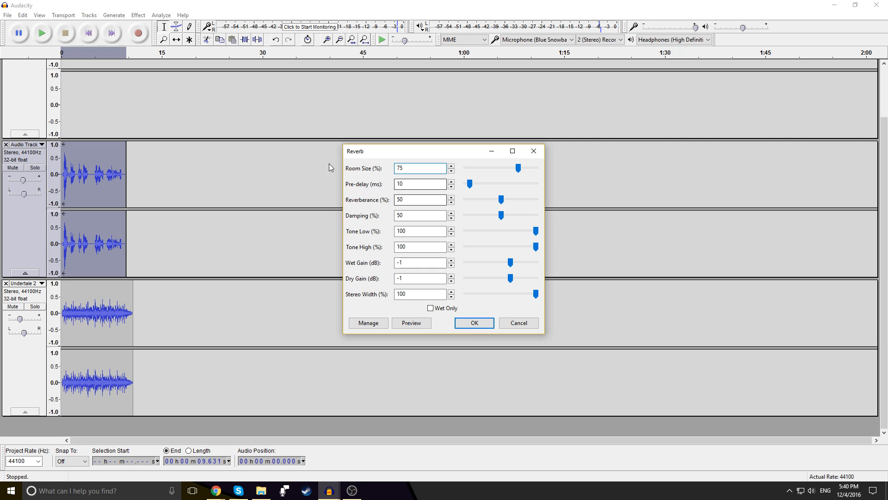
pyautogui.click(474, 323)
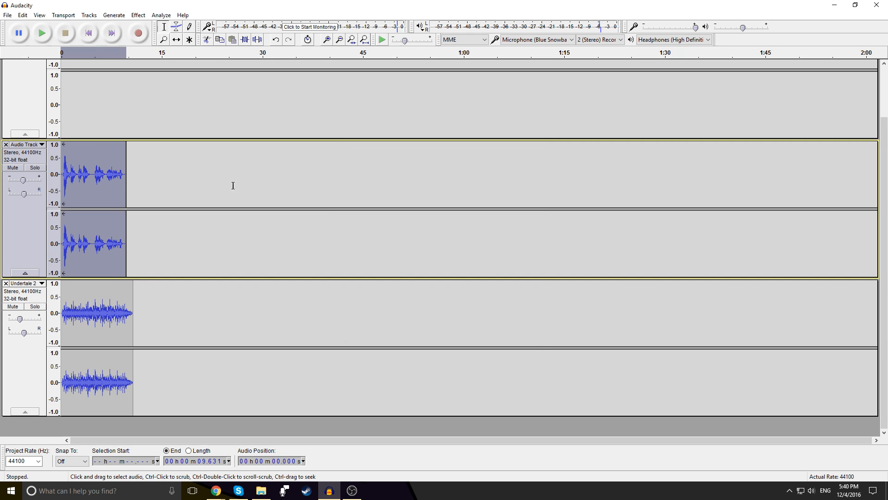
# Play the mix with the reverberated voice from the beginning and stop at about 10 seconds
pyautogui.click(95, 36)
pyautogui.click(46, 37)
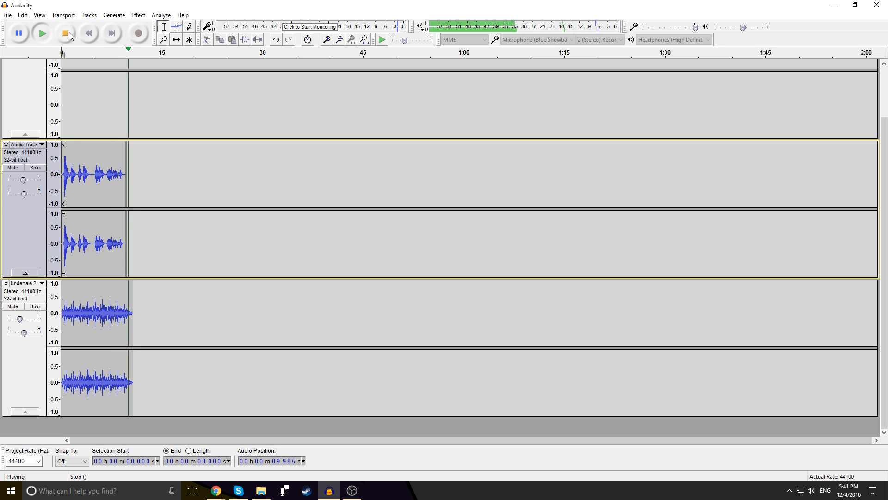
pyautogui.click(69, 36)
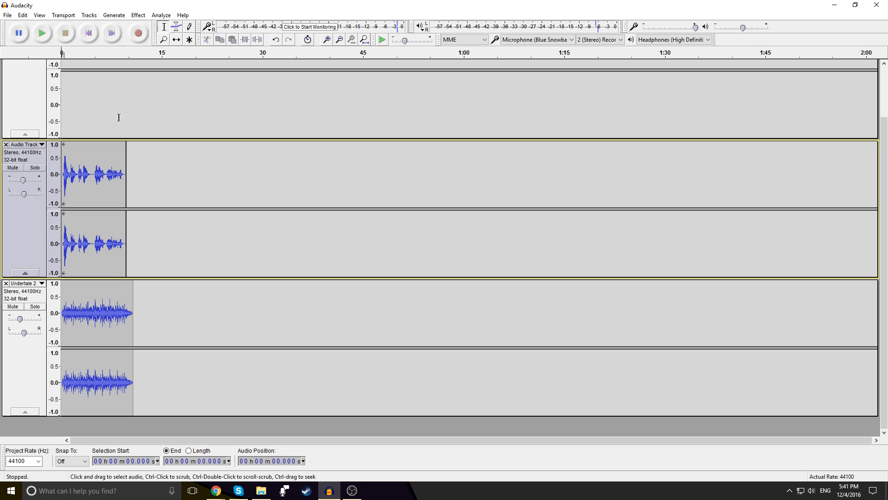
pyautogui.click(138, 15)
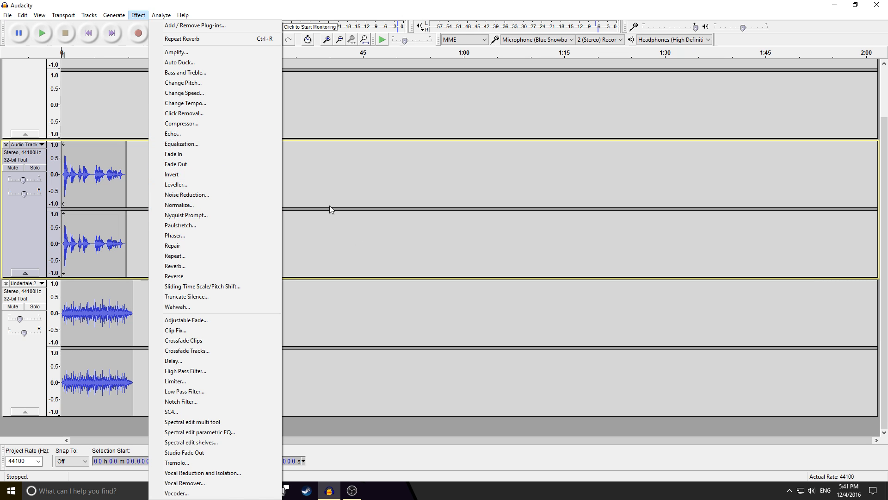
pyautogui.click(365, 257)
pyautogui.moveTo(163, 203); pyautogui.dragTo(62, 202)
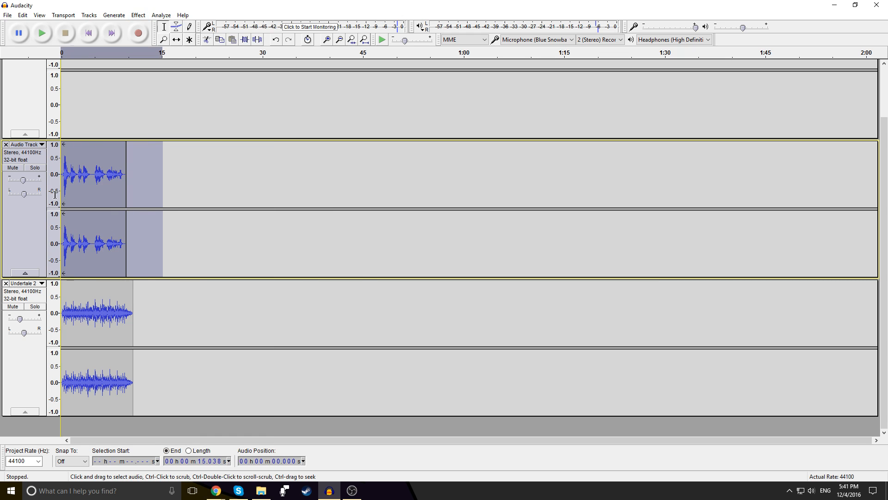
pyautogui.click(170, 200)
pyautogui.moveTo(152, 197); pyautogui.dragTo(61, 199)
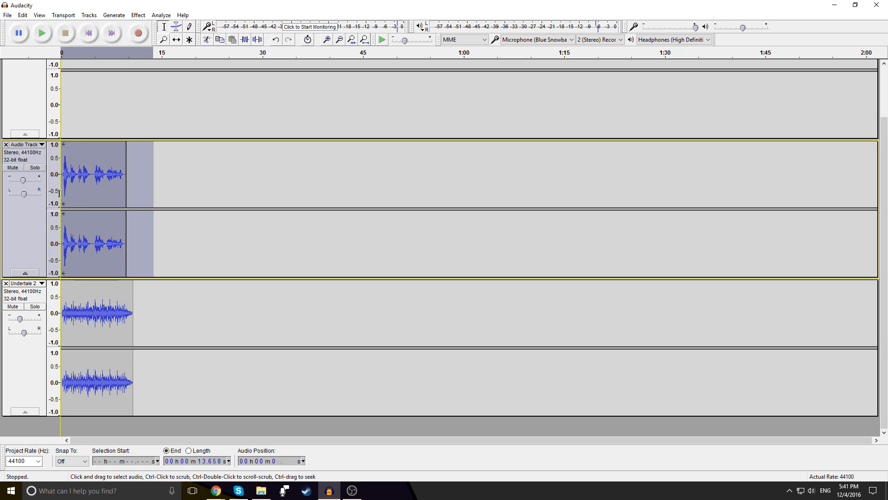
pyautogui.click(177, 204)
pyautogui.doubleClick(112, 193)
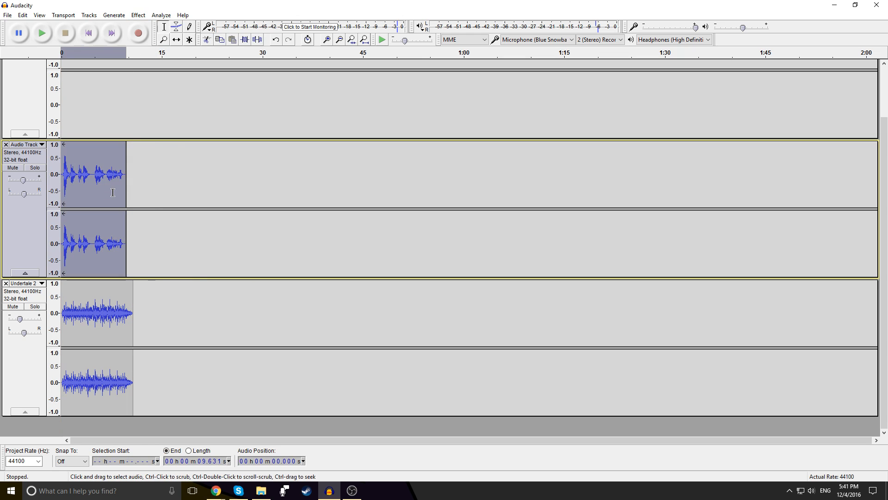
pyautogui.click(113, 192)
pyautogui.moveTo(183, 196); pyautogui.dragTo(61, 192)
pyautogui.click(132, 190)
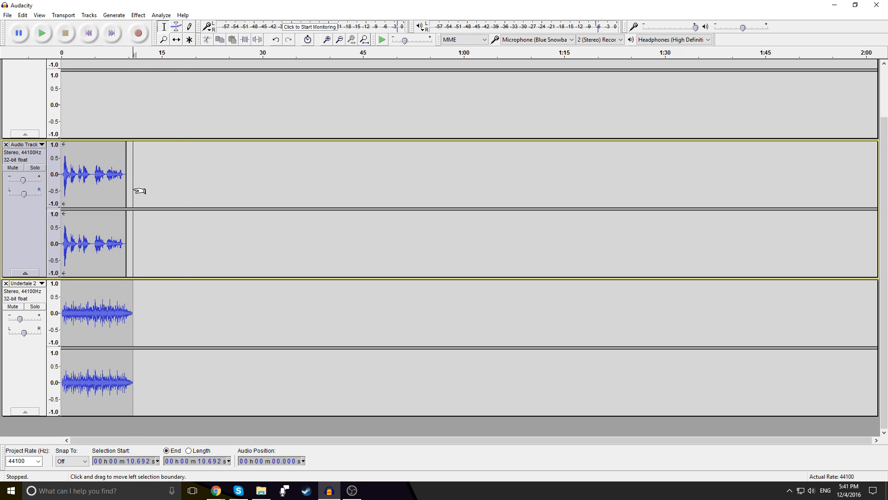
pyautogui.moveTo(138, 190); pyautogui.dragTo(61, 191)
pyautogui.click(176, 192)
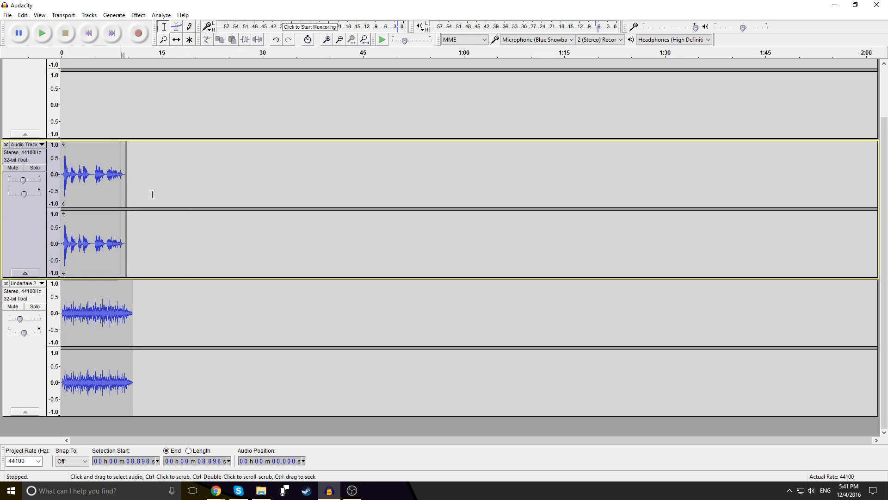
pyautogui.press('Home')
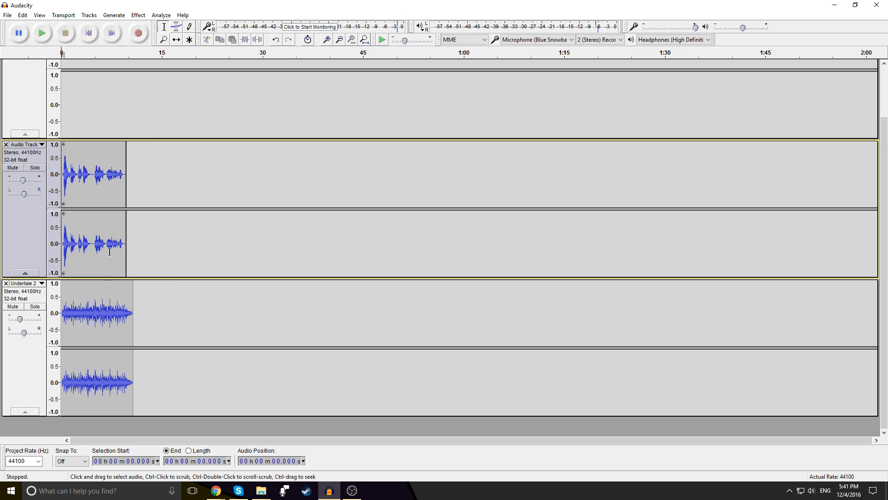
# Apply Phaser to the whole voice clip with dry/wet 128, LFO 0.4 Hz, depth 100, output gain -6 dB, and set the track gain to +5 dB
pyautogui.doubleClick(104, 206)
pyautogui.click(138, 15)
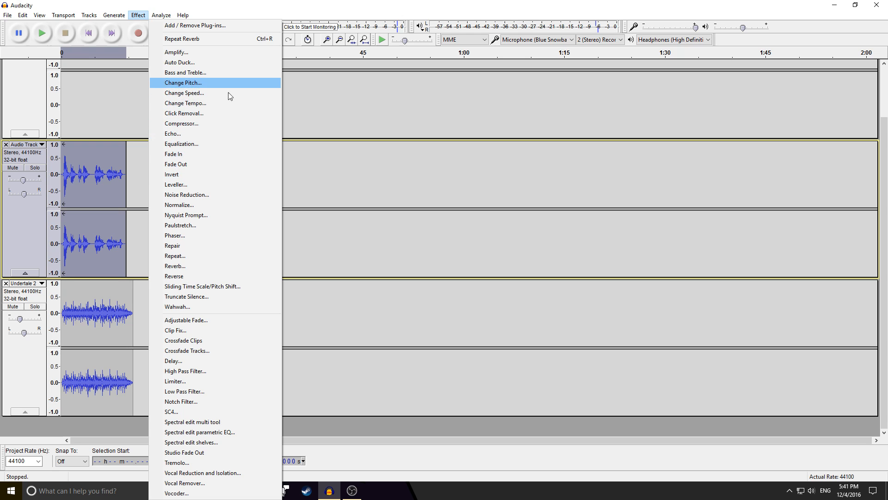
pyautogui.click(239, 235)
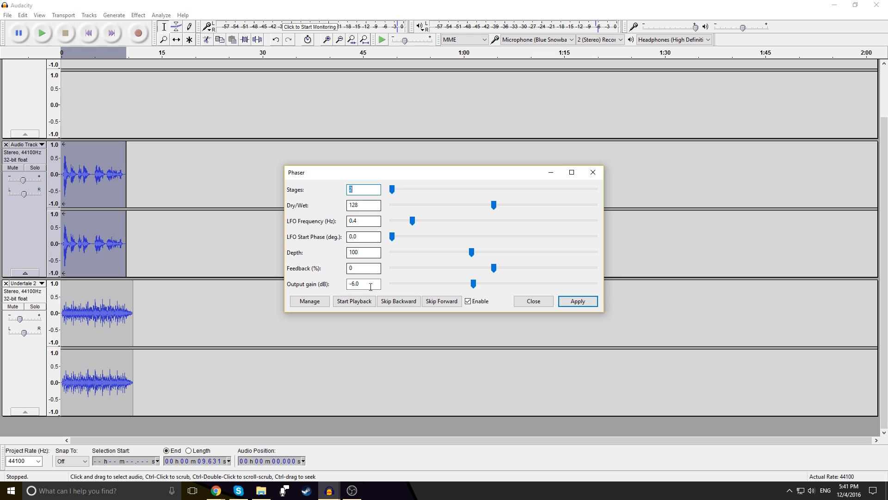
pyautogui.click(533, 301)
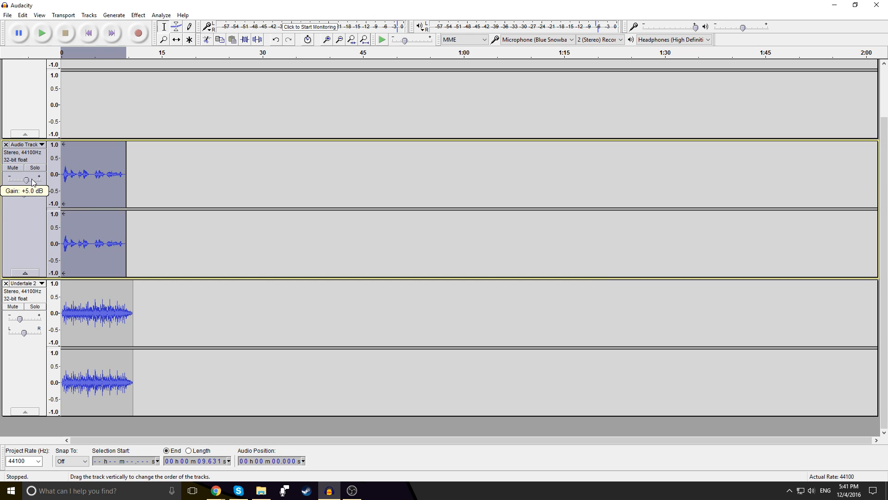
# Play the mix with the phased voice from the beginning and stop at about 8.4 seconds
pyautogui.click(81, 40)
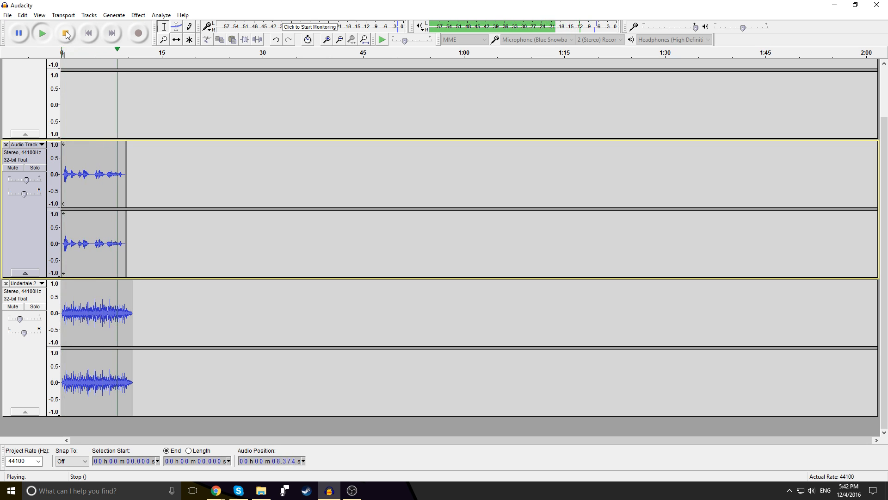
pyautogui.click(66, 33)
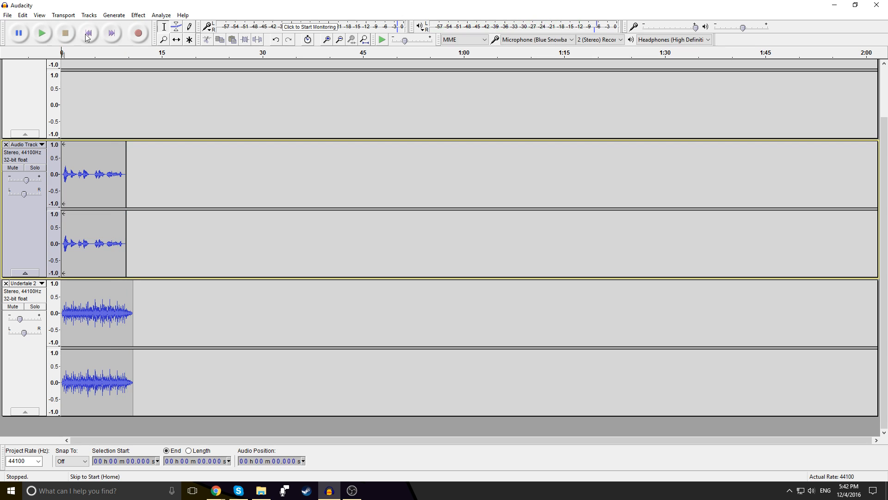
pyautogui.moveTo(133, 176); pyautogui.dragTo(61, 177)
pyautogui.click(114, 177)
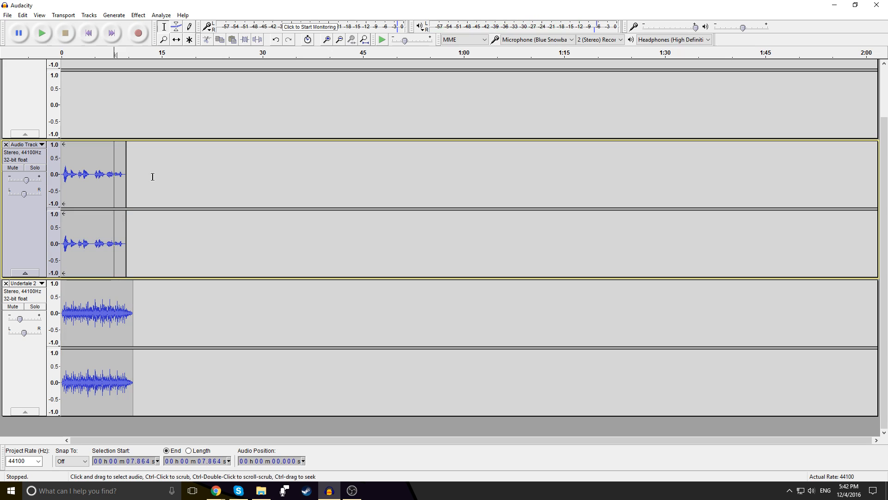
pyautogui.click(199, 201)
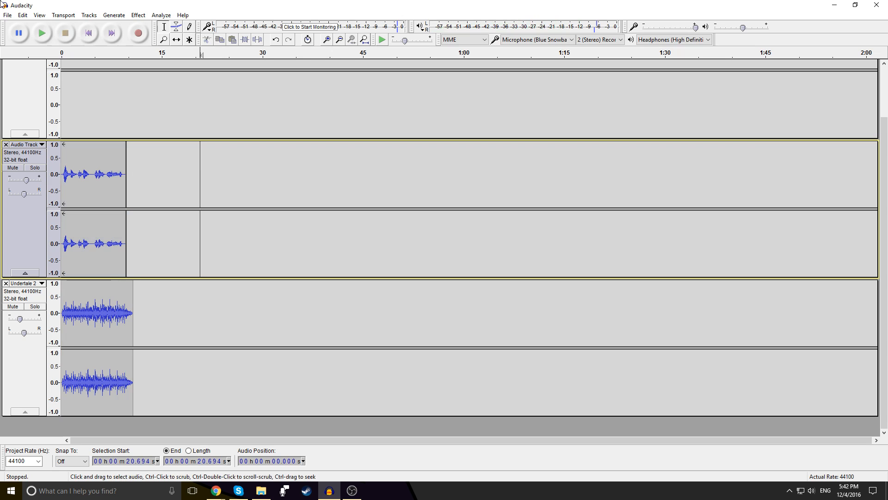
# Export the mix to the Desktop as Gaster in WAV (Microsoft) signed 16-bit PCM format, accepting the metadata as it is
pyautogui.click(9, 17)
pyautogui.click(34, 18)
pyautogui.click(7, 18)
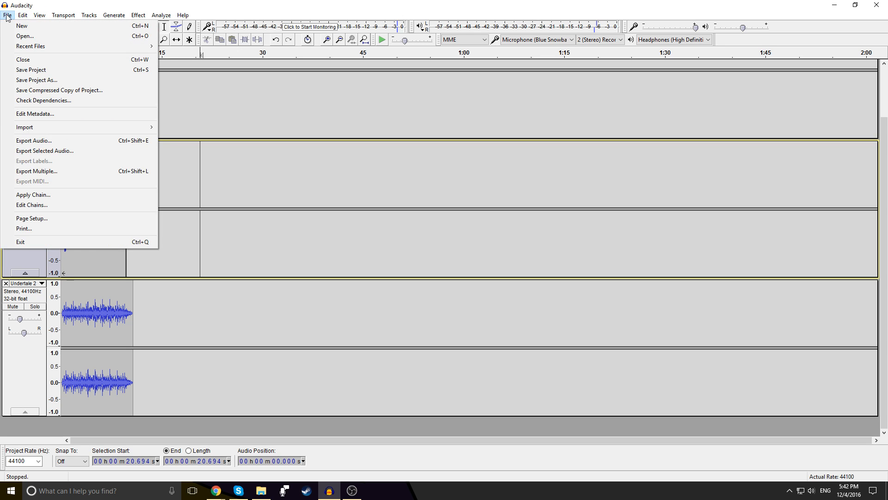
pyautogui.click(45, 145)
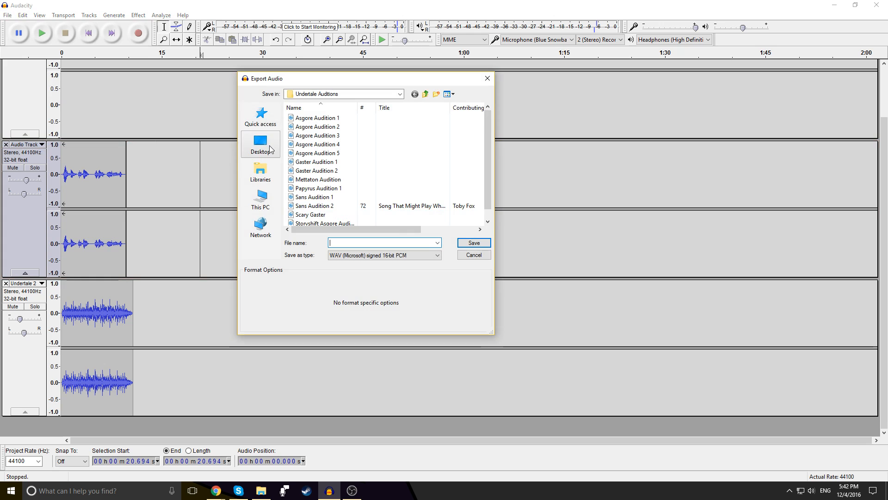
pyautogui.click(260, 144)
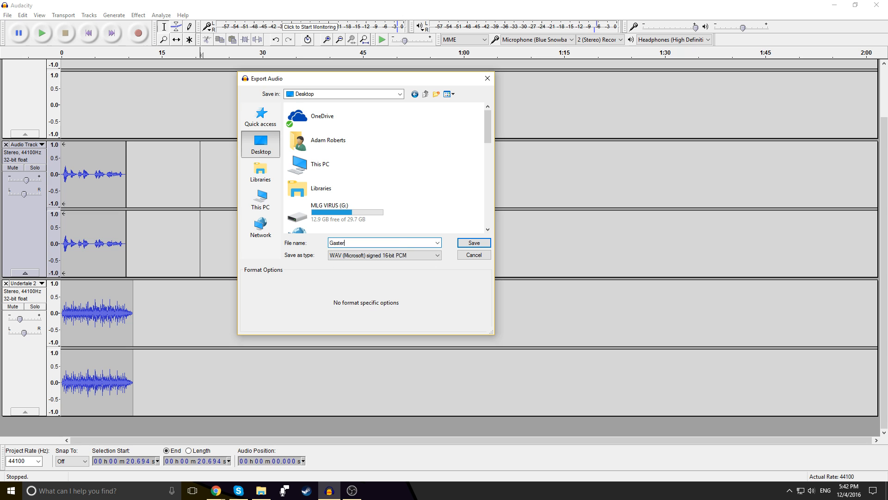
pyautogui.click(437, 257)
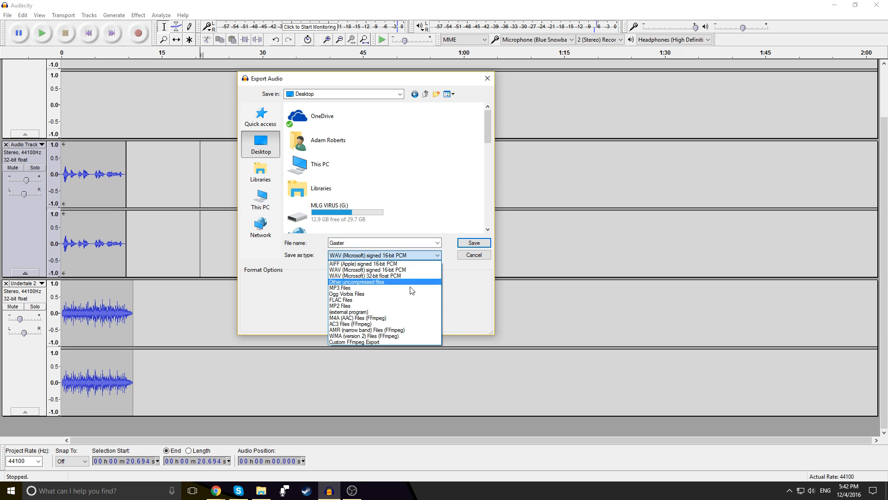
pyautogui.click(390, 271)
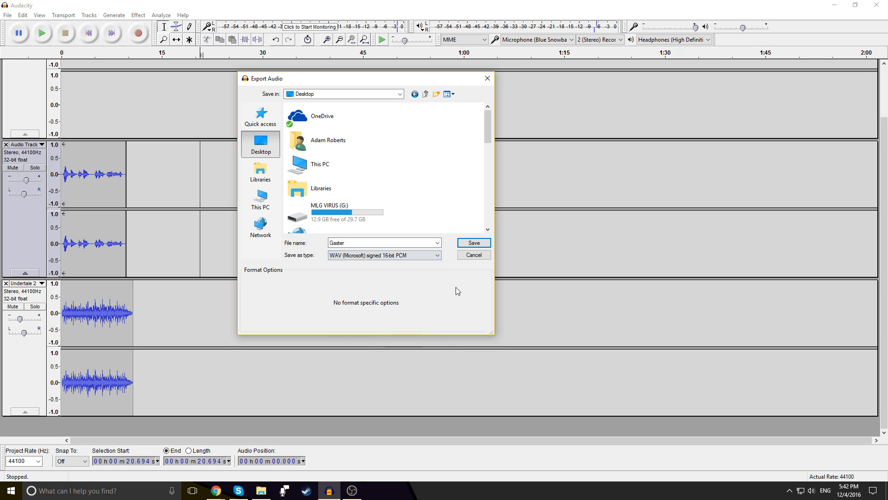
pyautogui.click(472, 245)
pyautogui.click(470, 259)
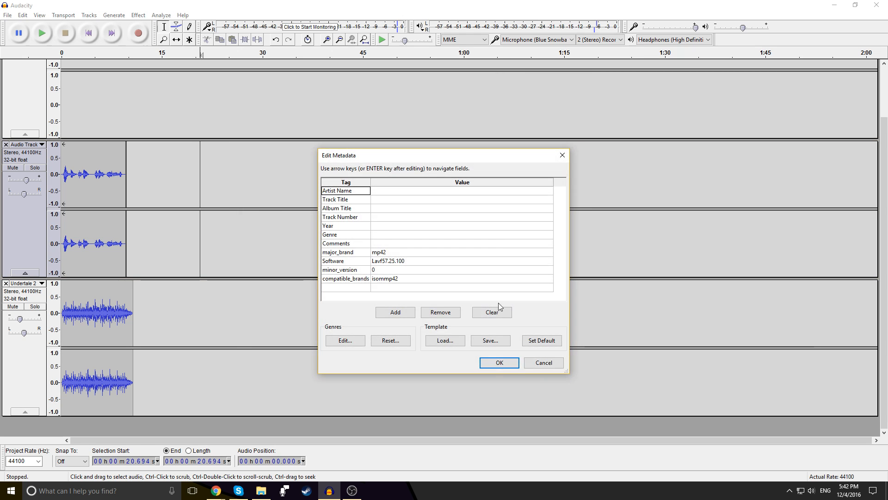
pyautogui.click(498, 365)
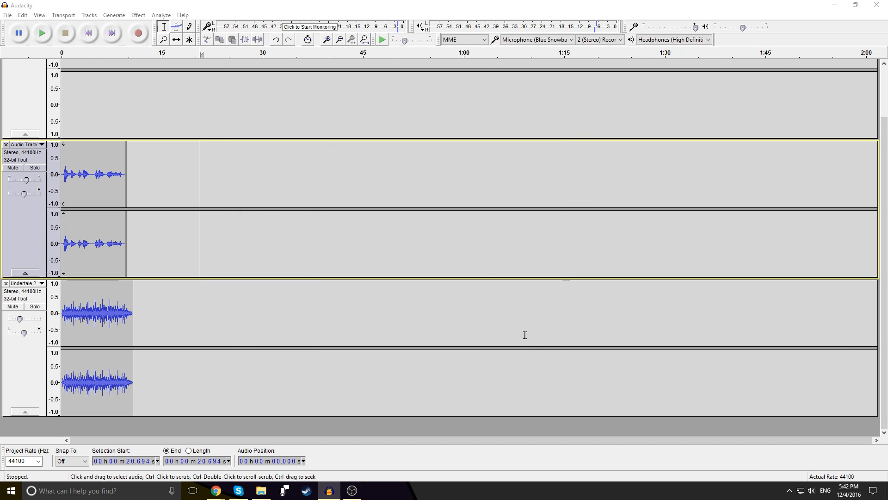
# Minimize Audacity and move the exported Gaster file to an empty area of the Windows desktop
pyautogui.click(842, 6)
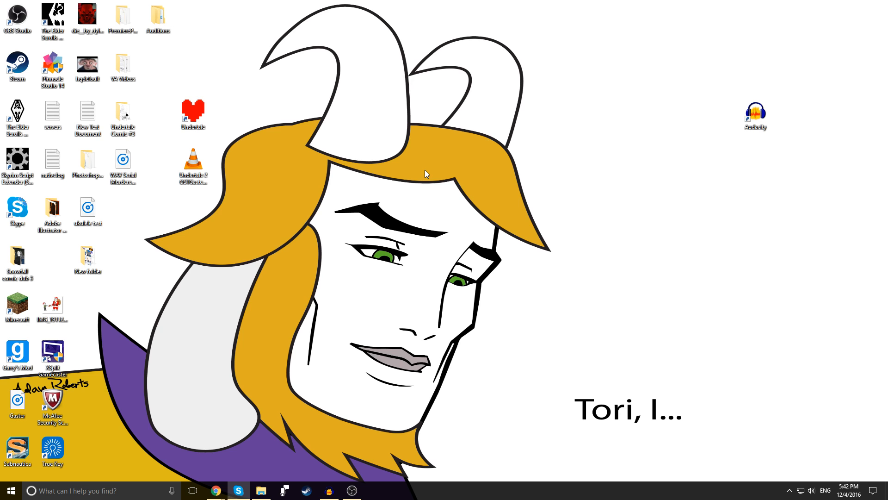
pyautogui.moveTo(634, 271); pyautogui.dragTo(624, 268)
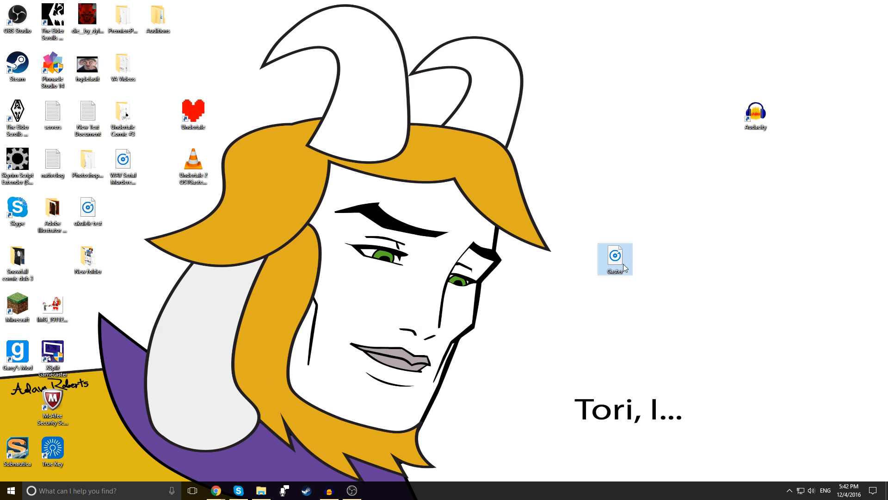